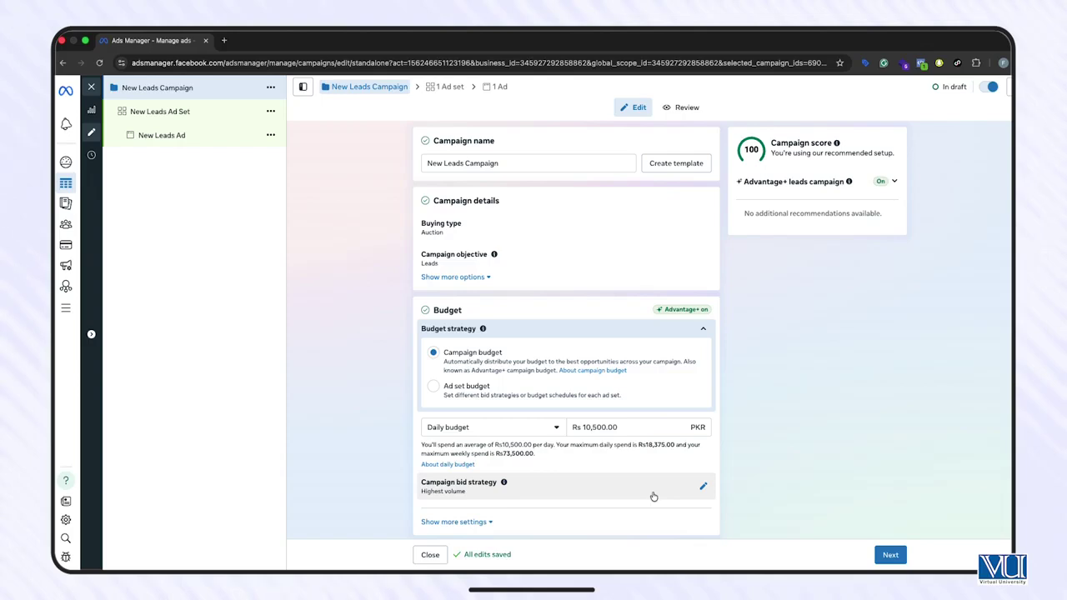
# Rename the new leads campaign to DS-Leads-01.
pyautogui.click(527, 164)
pyautogui.hotkey('ctrl', 'a')
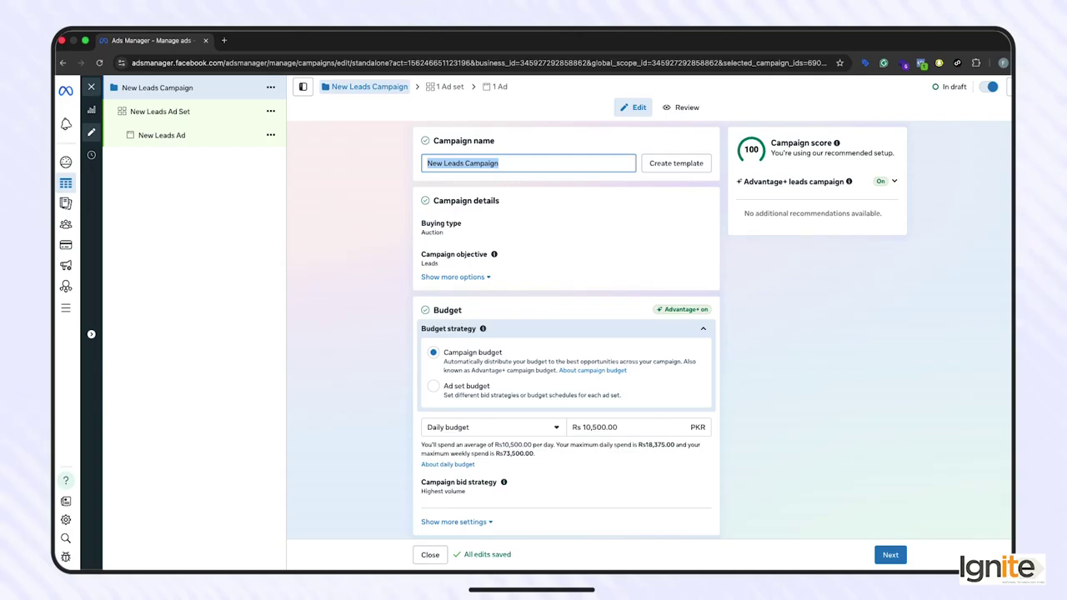
pyautogui.write('Di')
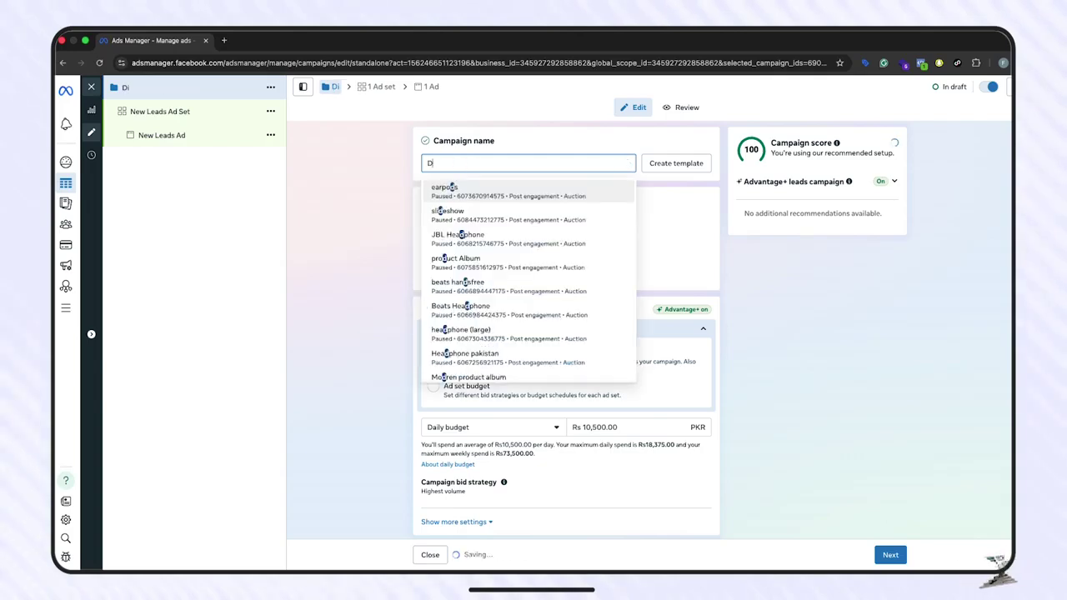
pyautogui.write('S-')
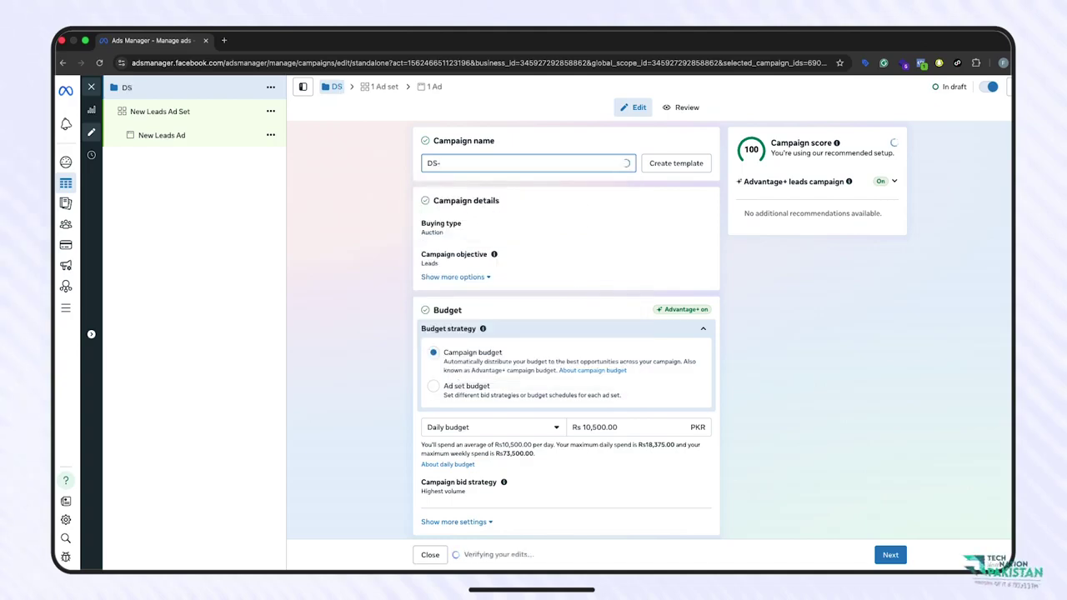
pyautogui.write('Leads-01')
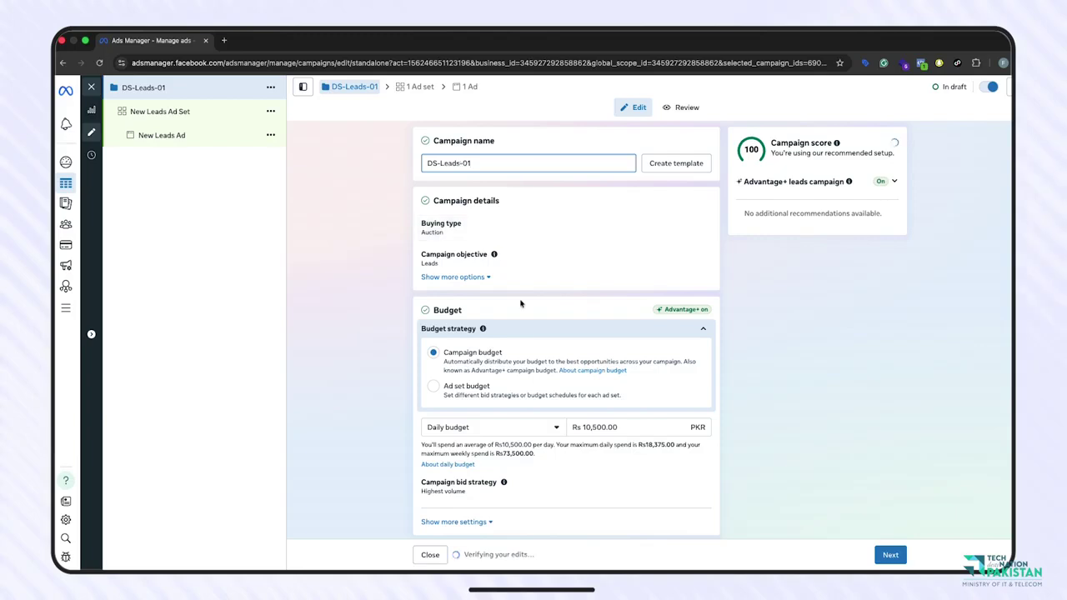
# Set the campaign's daily budget to Rs 5,000 and continue to the ad set settings.
pyautogui.scroll(-2, 566, 350)
pyautogui.doubleClick(630, 351)
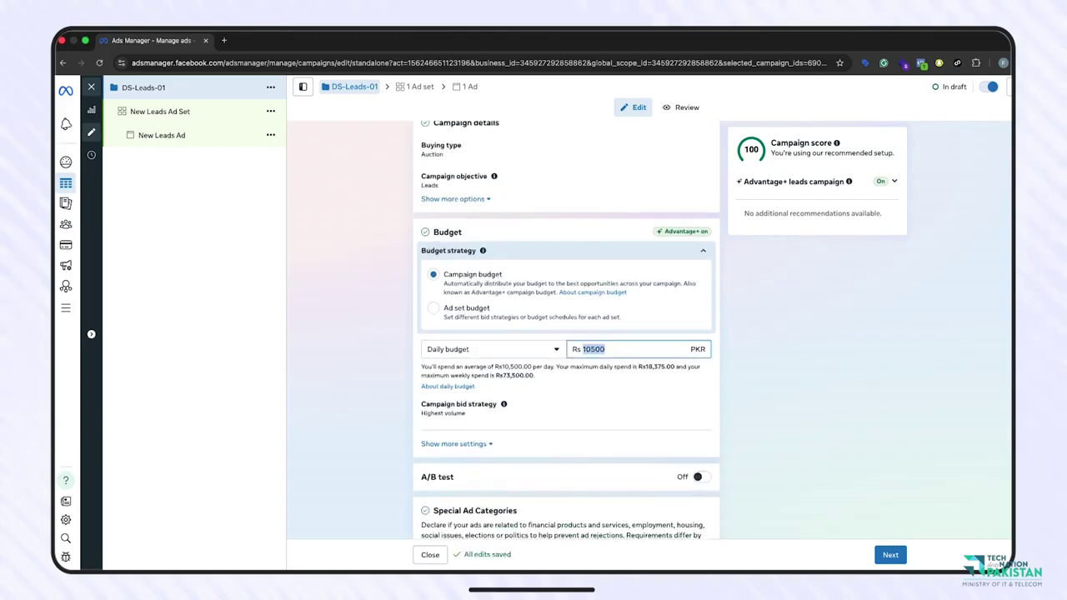
pyautogui.write('5000')
pyautogui.click(798, 442)
pyautogui.scroll(-2, 553, 441)
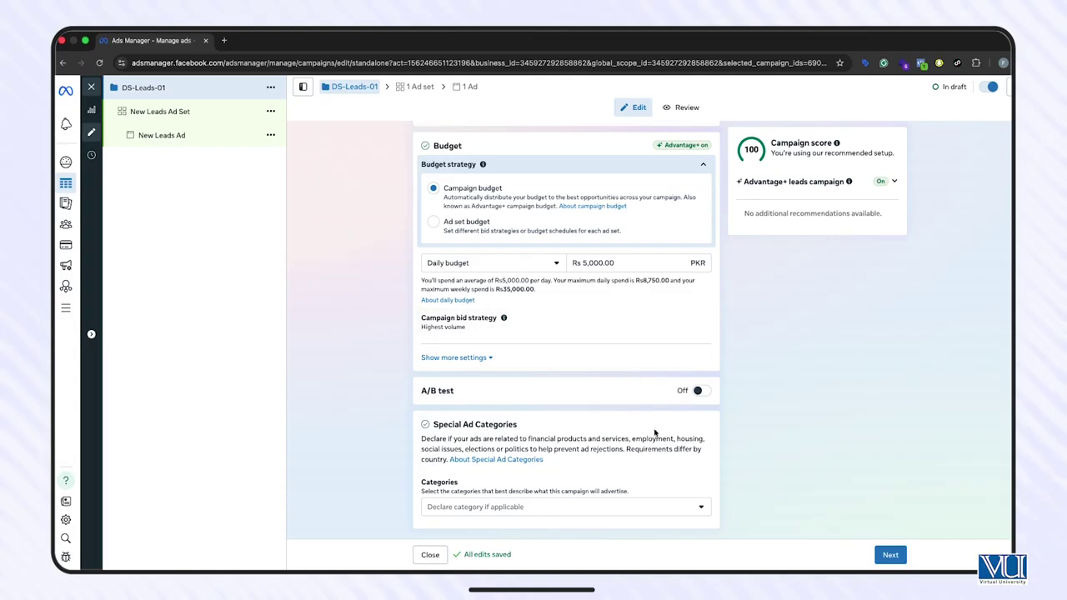
pyautogui.click(890, 555)
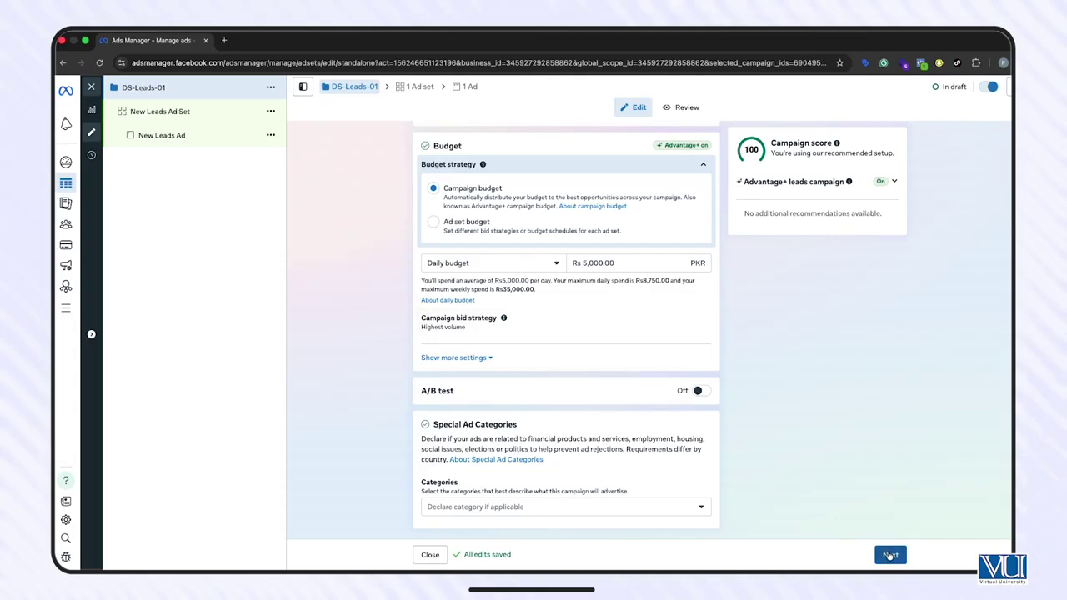
# Rename the ad set to DS-01.
pyautogui.click(500, 163)
pyautogui.press('super+a')
pyautogui.write('DS-01')
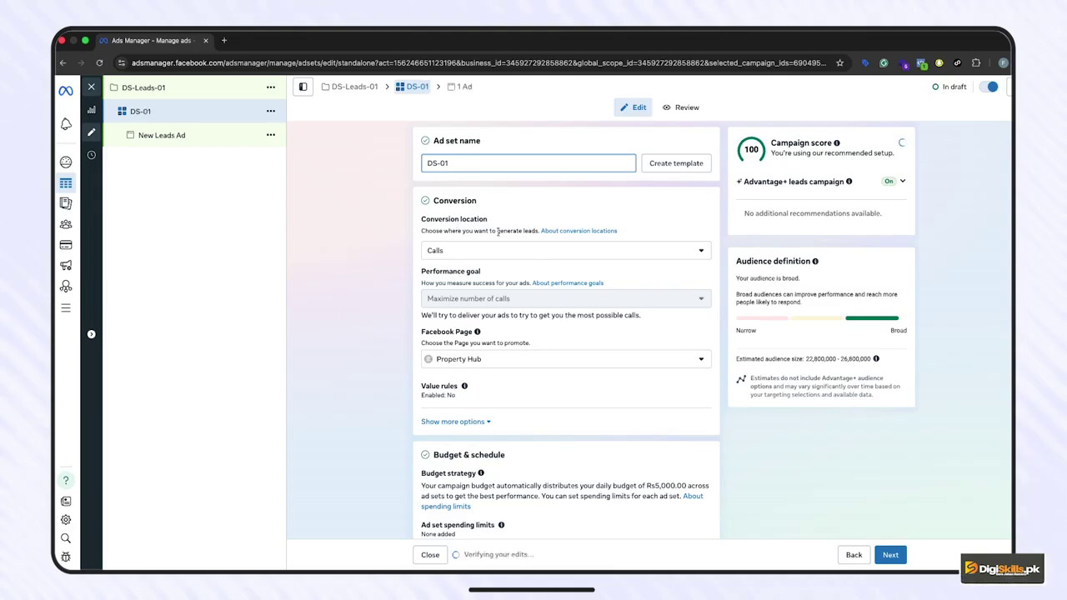
# Set the ad set's conversion location to Instant forms and choose Aroma Studio as the Facebook Page to promote.
pyautogui.click(523, 254)
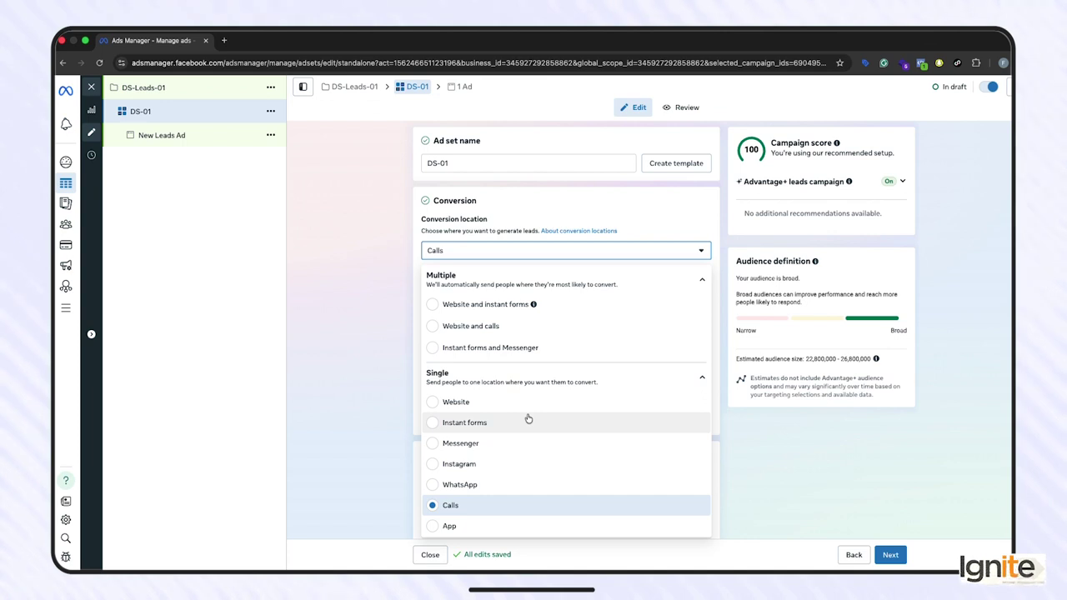
pyautogui.click(434, 425)
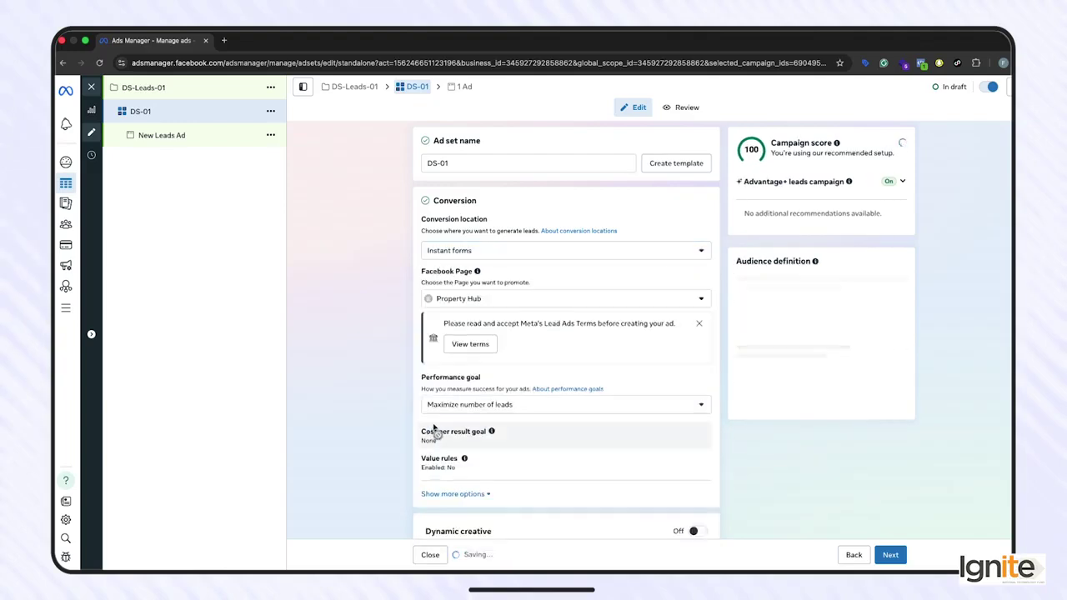
pyautogui.click(555, 300)
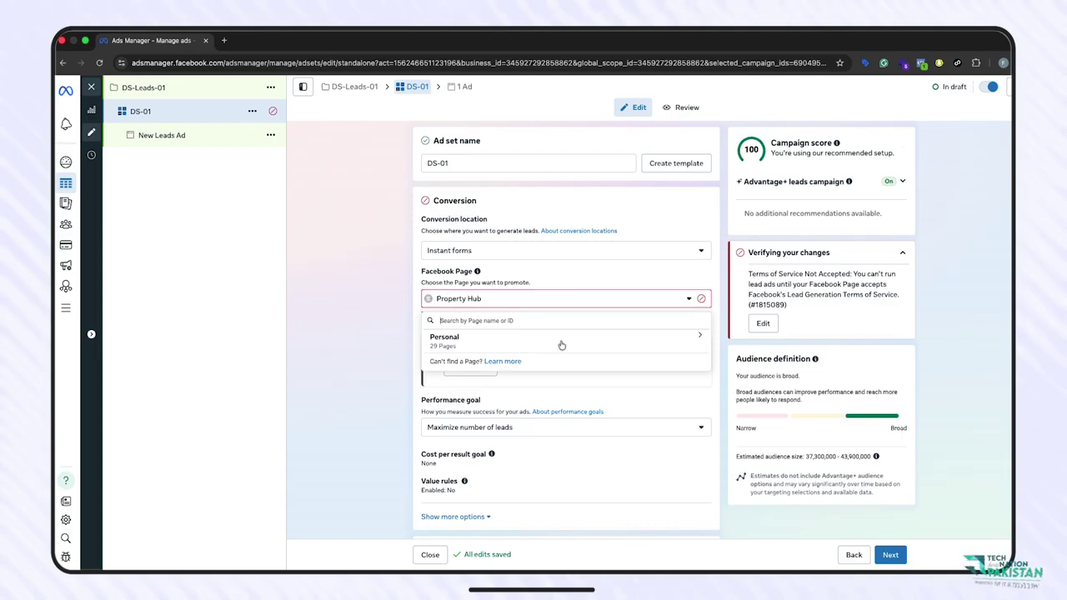
pyautogui.click(563, 349)
pyautogui.click(572, 417)
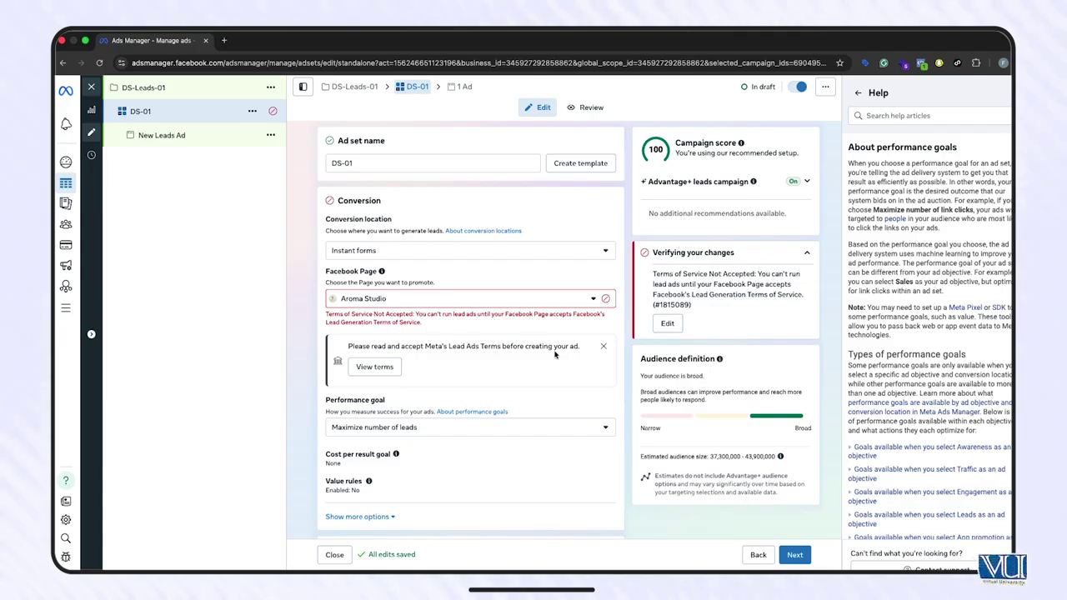
# Read Meta's Lead Ad Terms for the selected Page and agree to them.
pyautogui.click(375, 367)
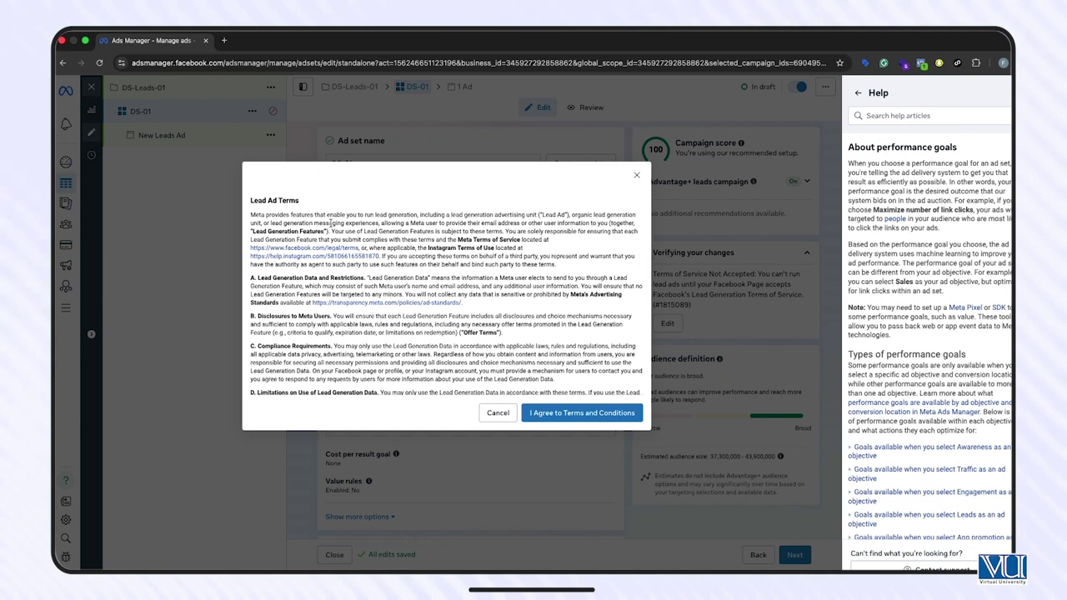
pyautogui.scroll(-10, 425, 289)
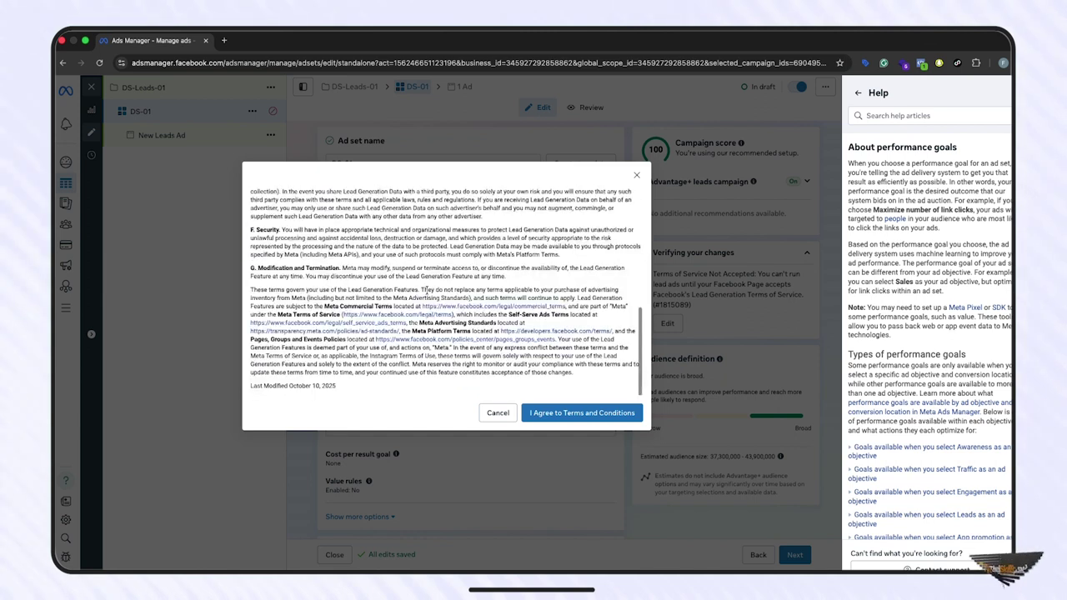
pyautogui.click(556, 414)
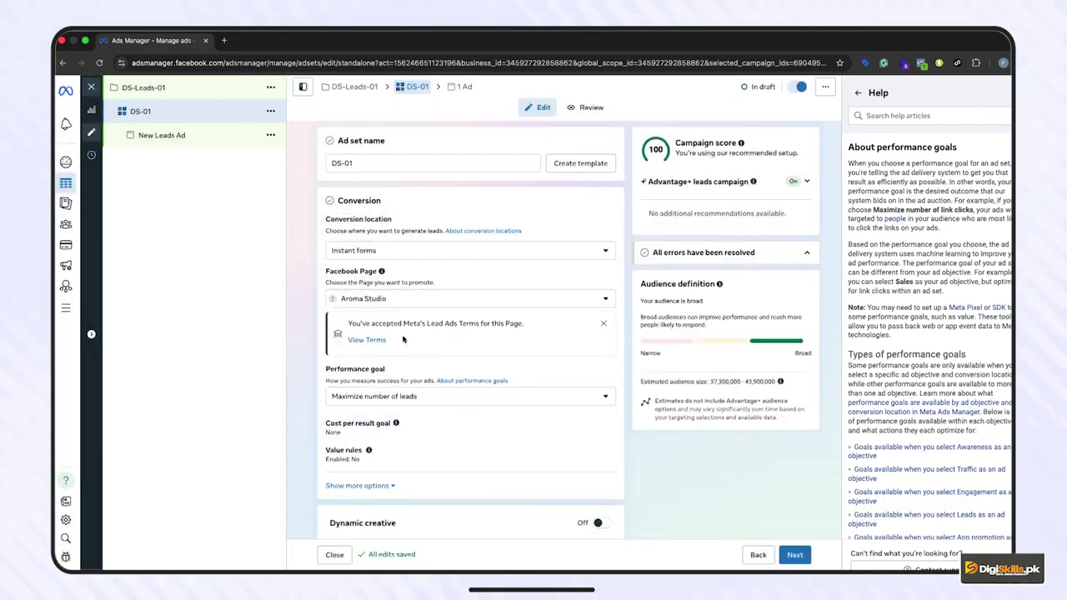
# Choose Maximize number of leads as the ad set's performance goal.
pyautogui.scroll(-2, 452, 452)
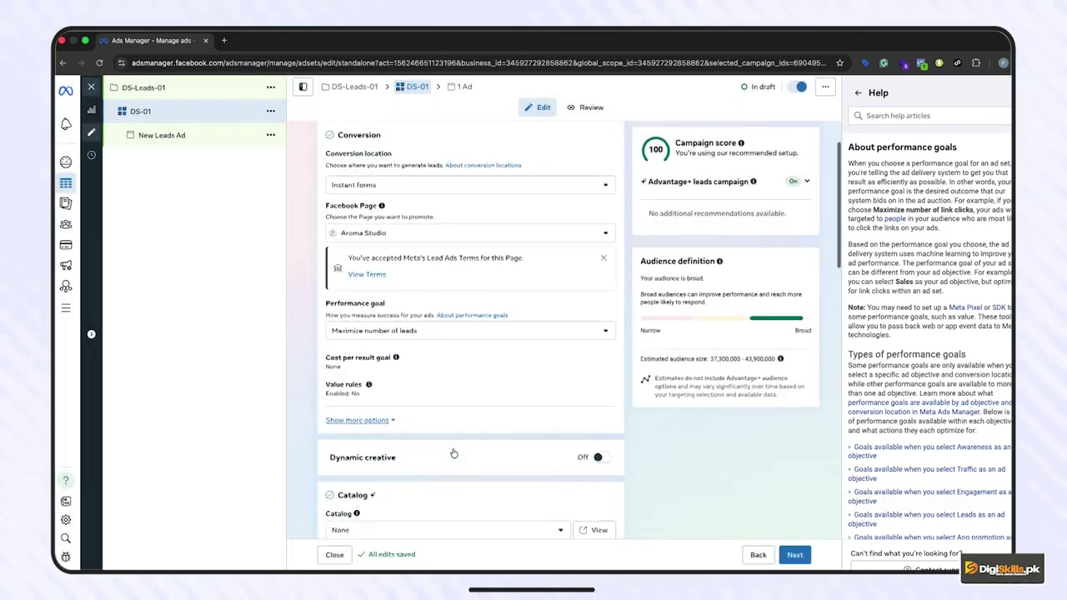
pyautogui.click(350, 322)
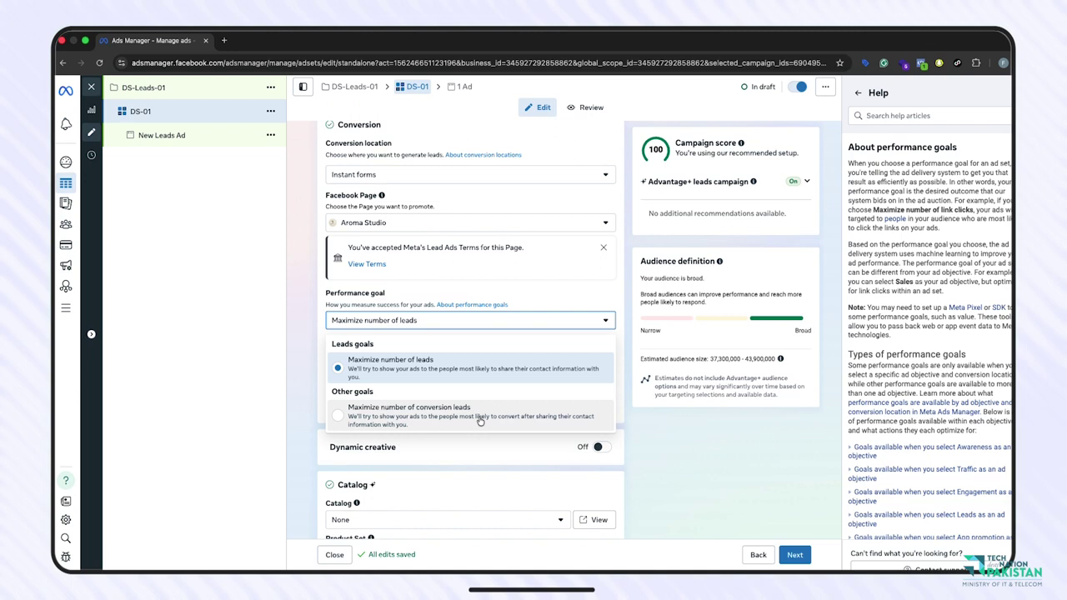
pyautogui.click(463, 376)
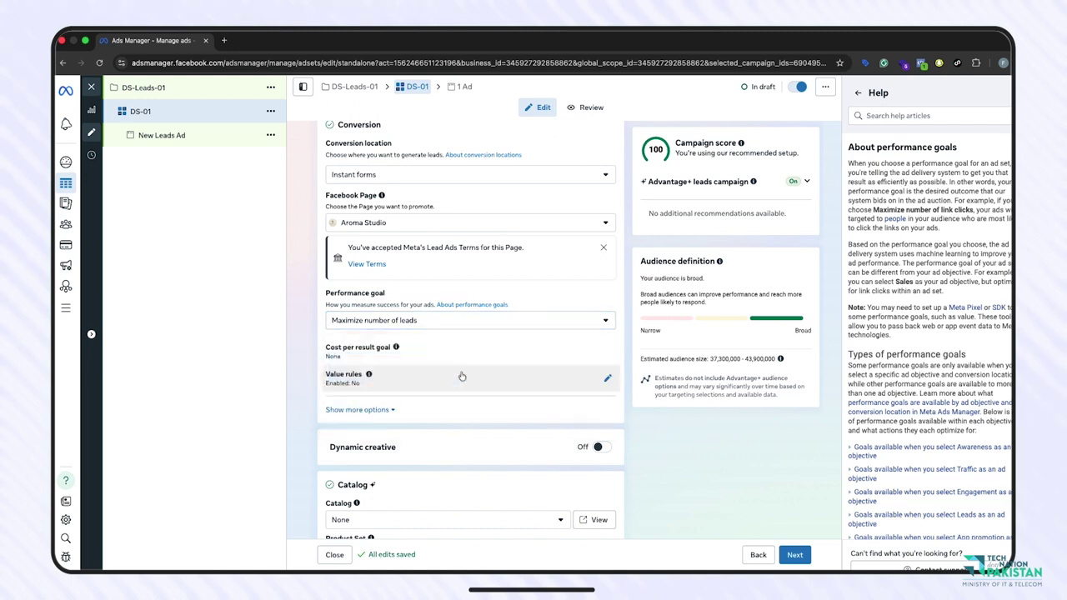
# Review the ad set's catalog, budget, schedule and audience sections, and close the help article.
pyautogui.scroll(-3, 472, 447)
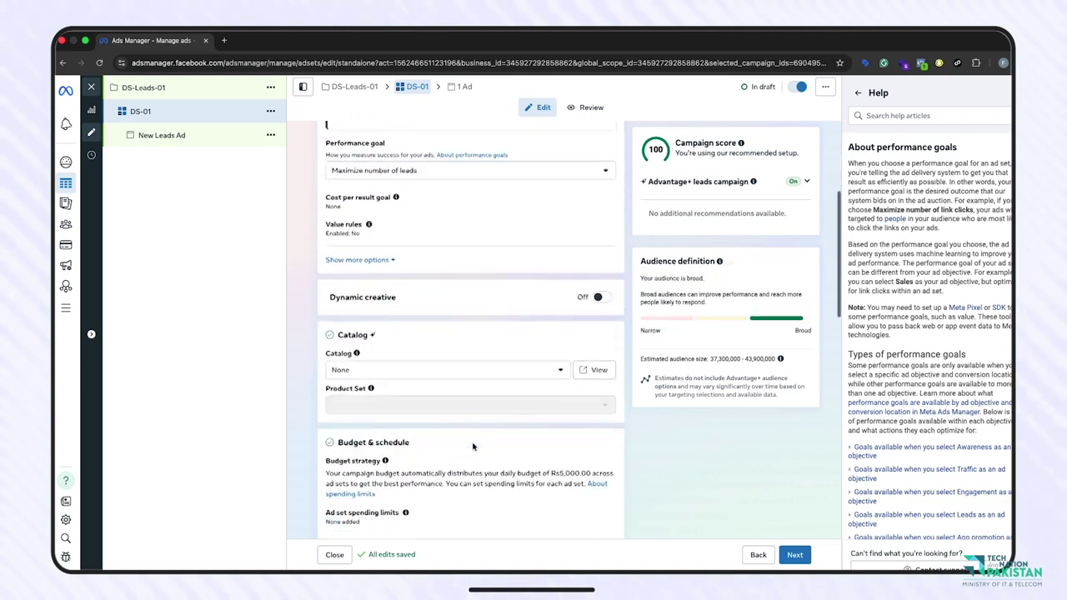
pyautogui.scroll(-1, 472, 447)
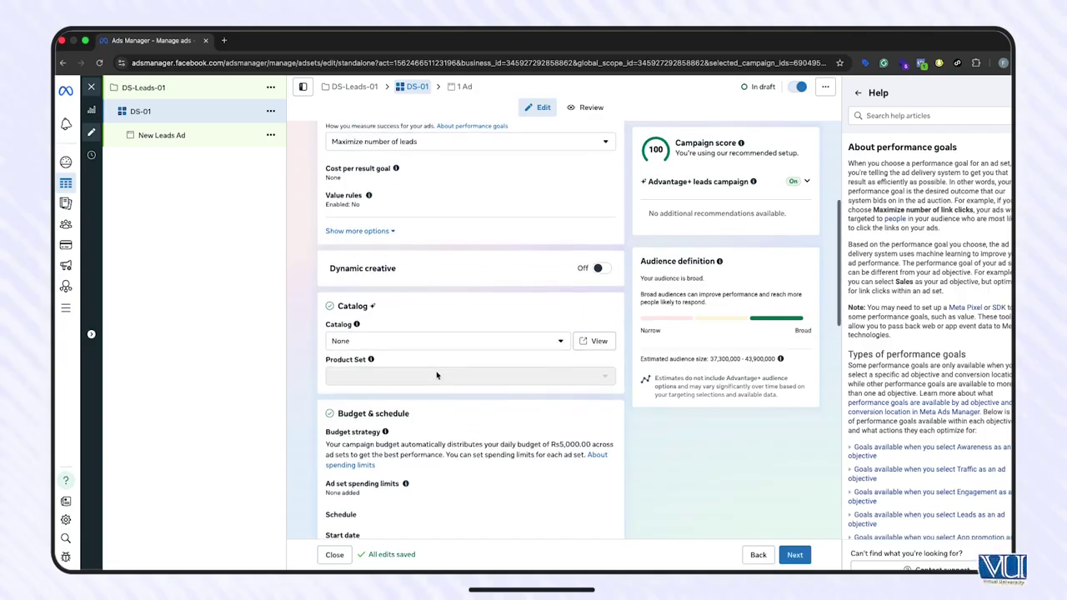
pyautogui.scroll(-1, 437, 376)
pyautogui.scroll(-2, 437, 375)
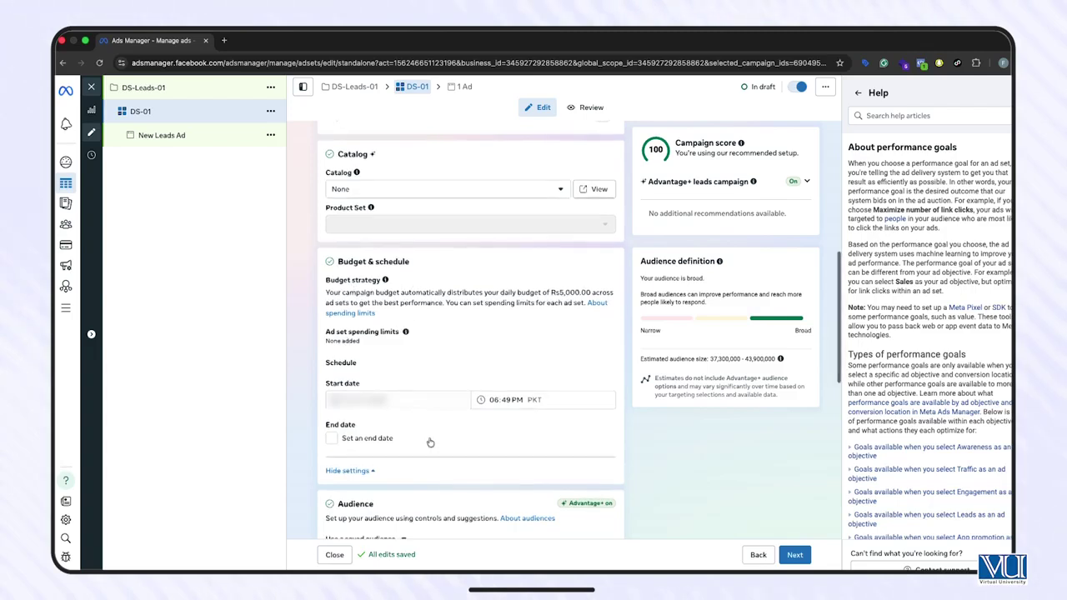
pyautogui.scroll(-1, 429, 433)
pyautogui.scroll(-1, 436, 401)
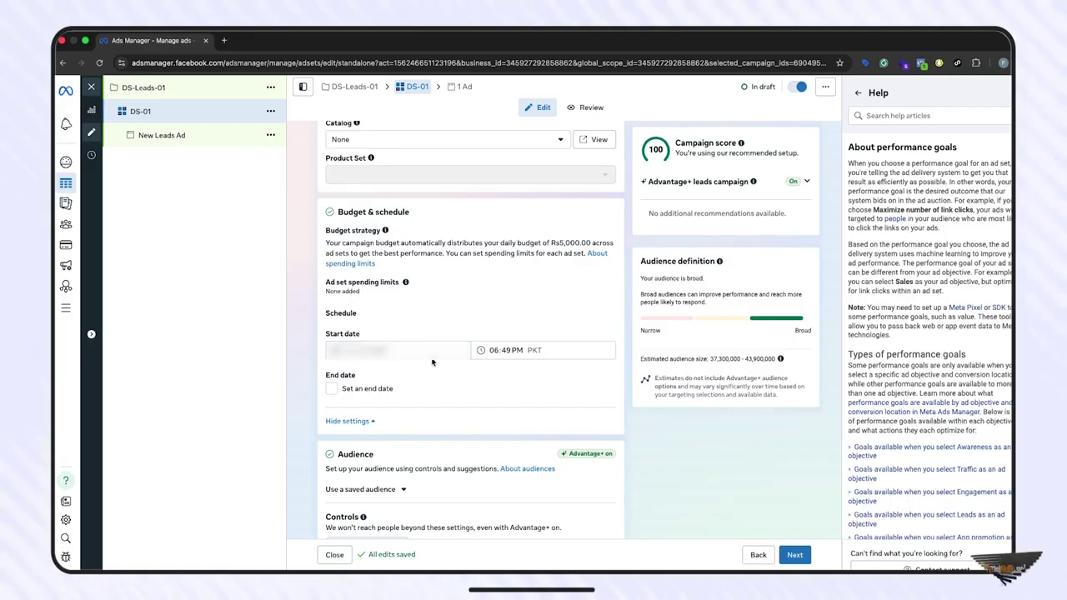
pyautogui.scroll(-1, 431, 362)
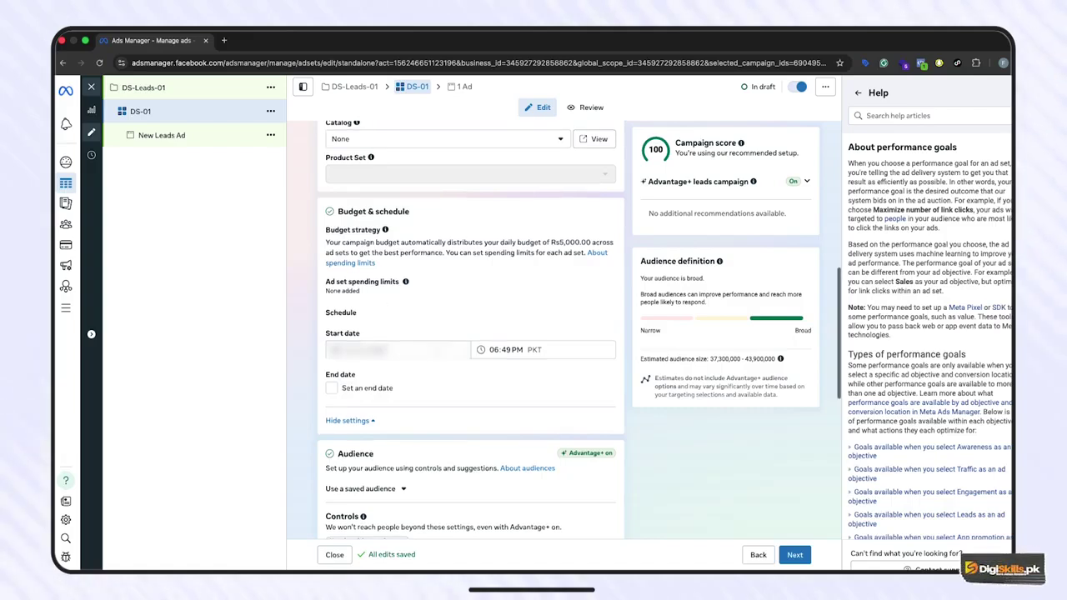
pyautogui.scroll(-4, 439, 353)
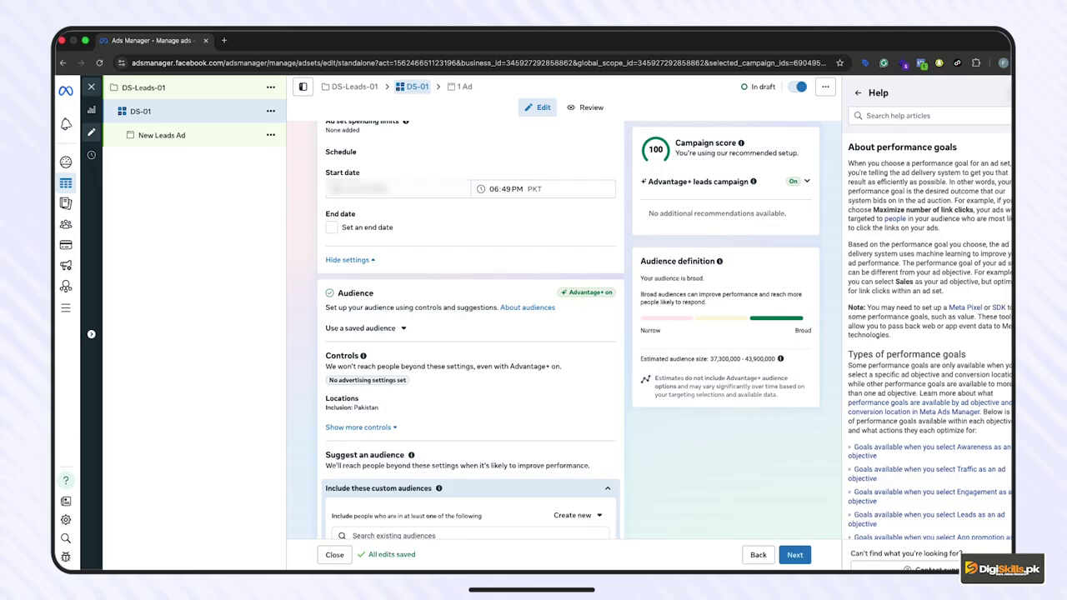
pyautogui.click(954, 78)
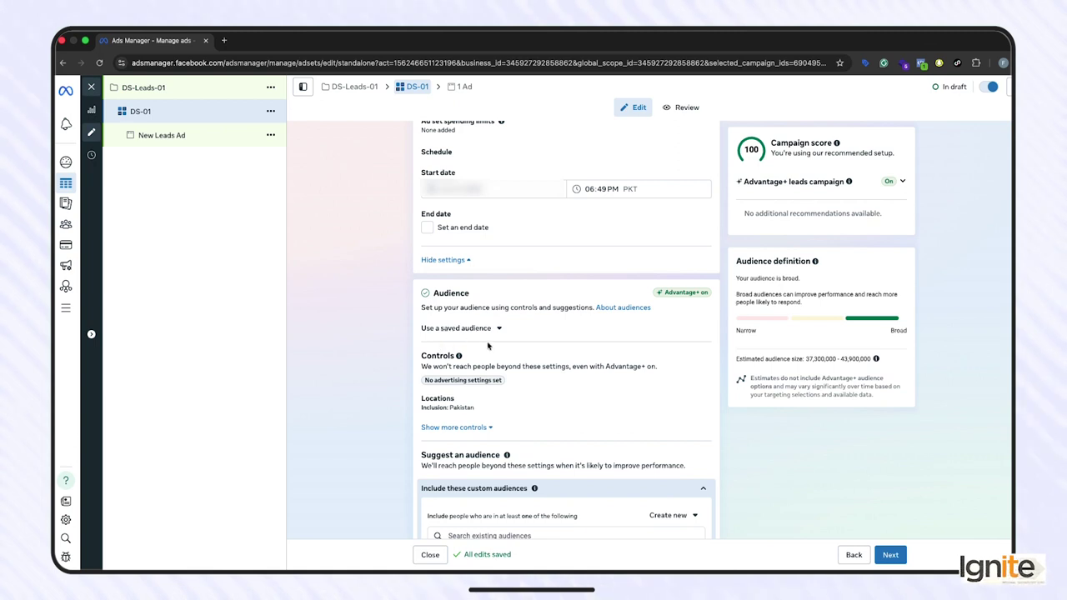
# Expand the audience controls and exclude Lahore, Punjab, Pakistan from the targeted locations.
pyautogui.scroll(-1, 507, 400)
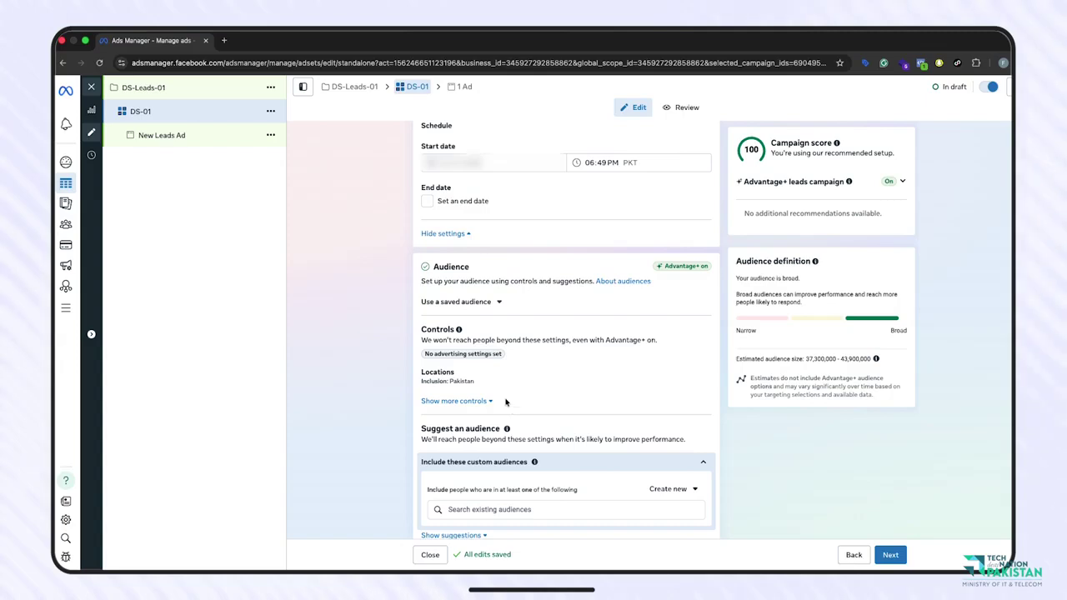
pyautogui.click(447, 401)
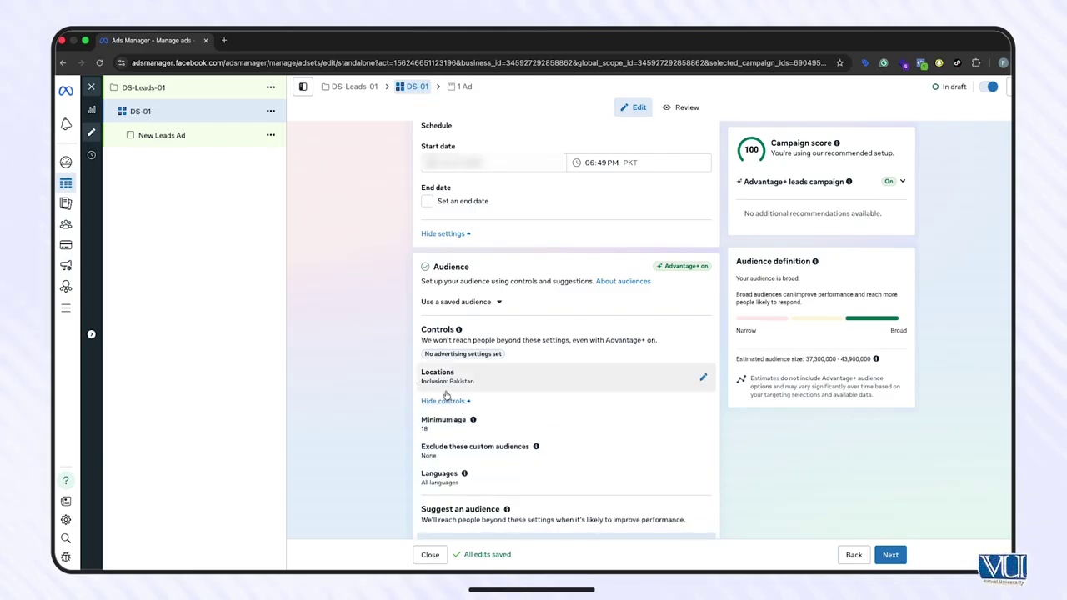
pyautogui.click(703, 379)
pyautogui.scroll(-1, 587, 421)
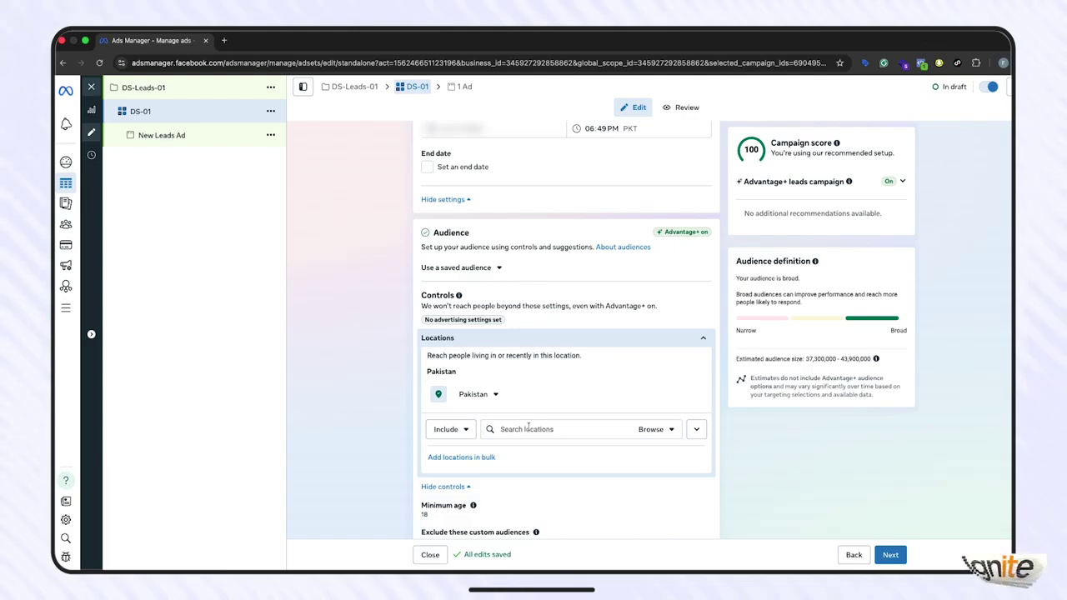
pyautogui.click(454, 429)
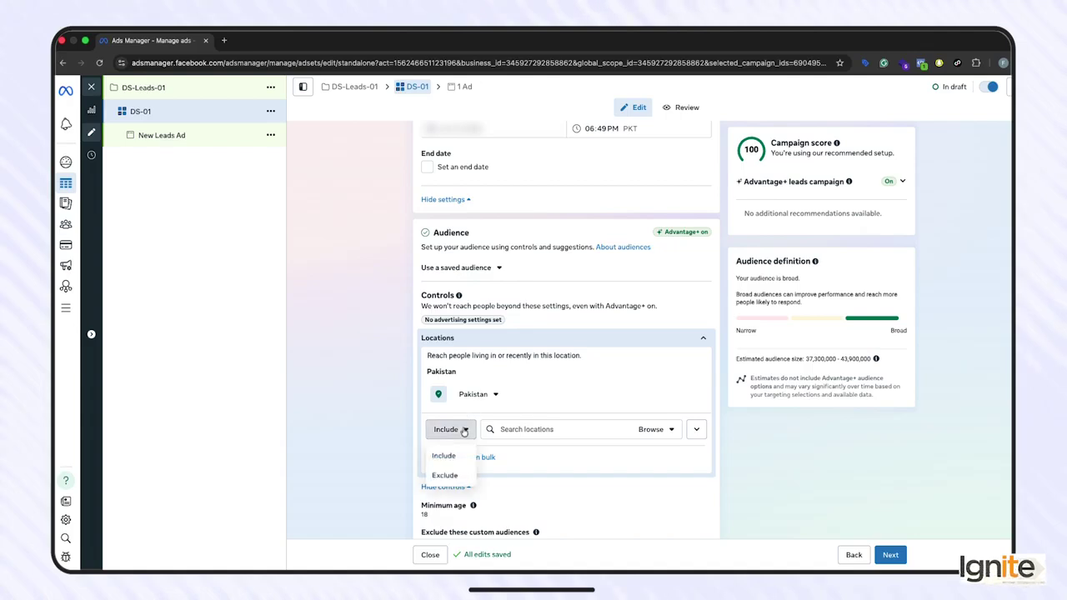
pyautogui.click(447, 476)
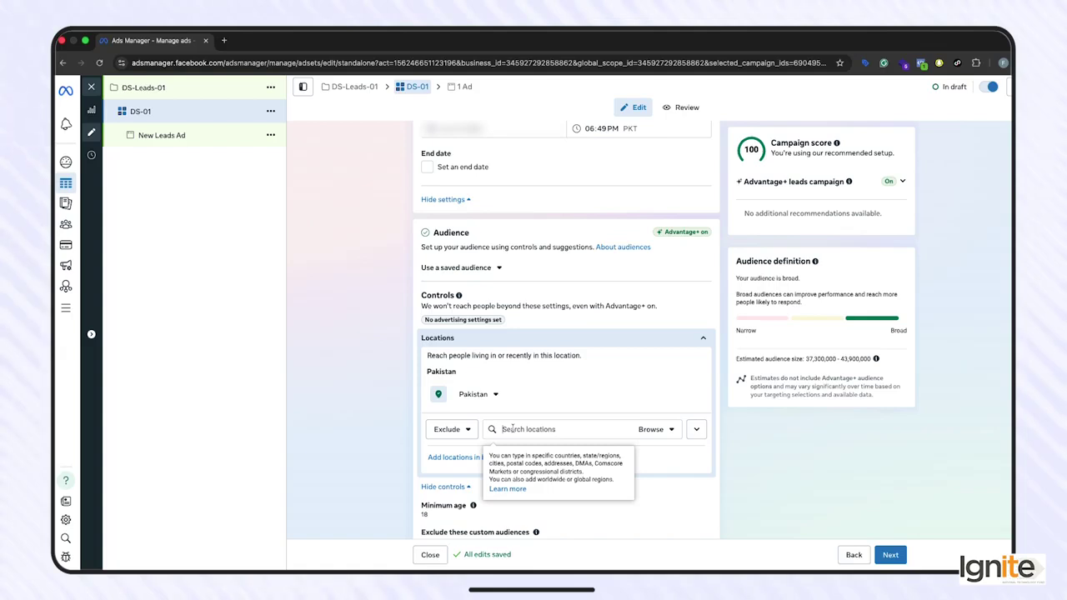
pyautogui.write('l')
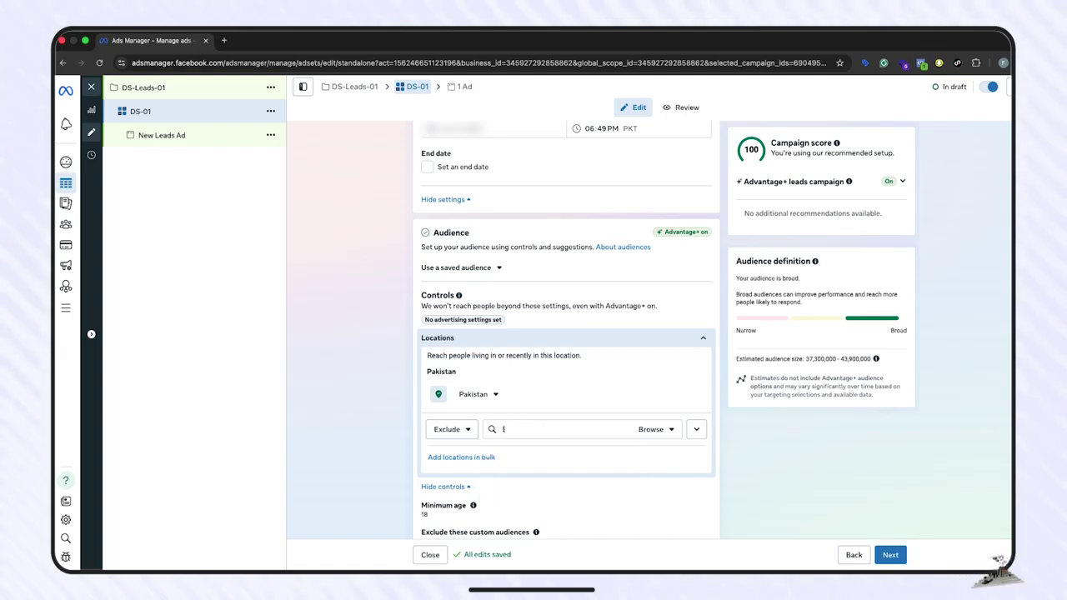
pyautogui.write('ahore')
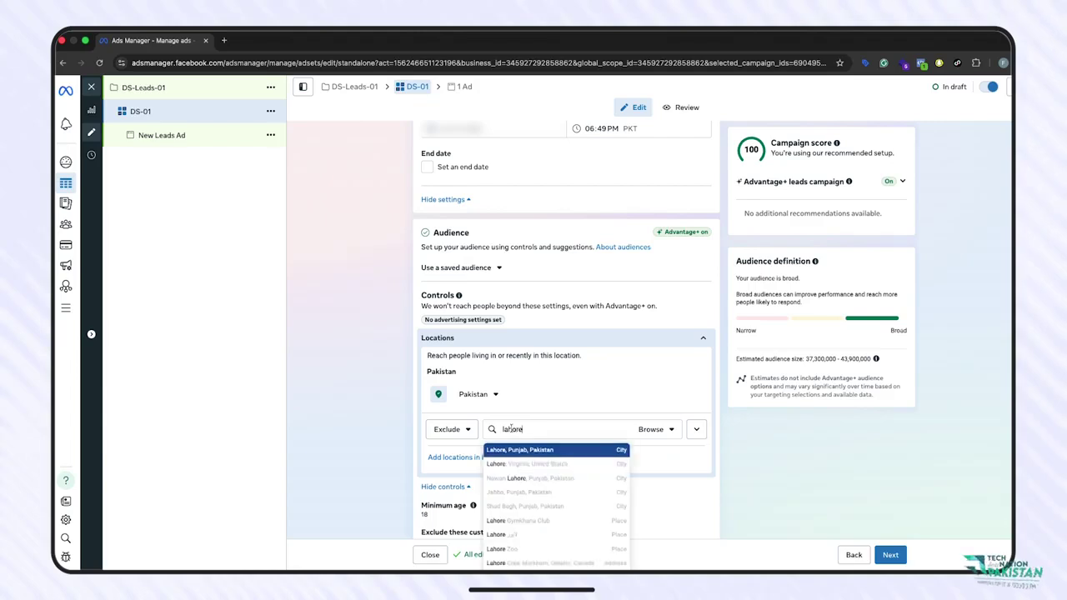
pyautogui.click(521, 450)
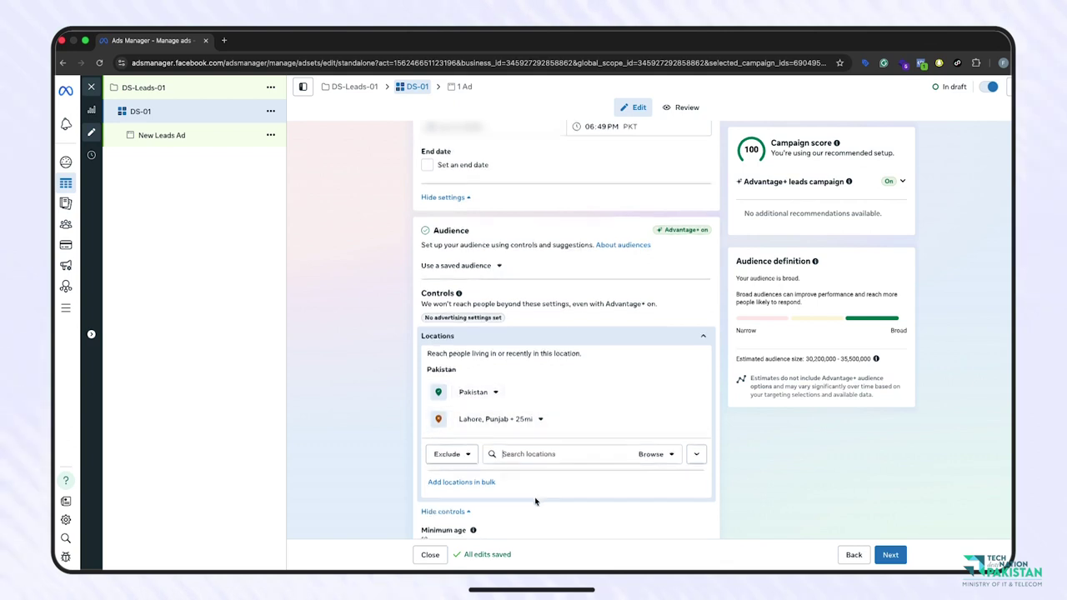
# Review the remaining audience controls and open the custom audiences inclusion setting under the suggested audience.
pyautogui.scroll(-5, 533, 492)
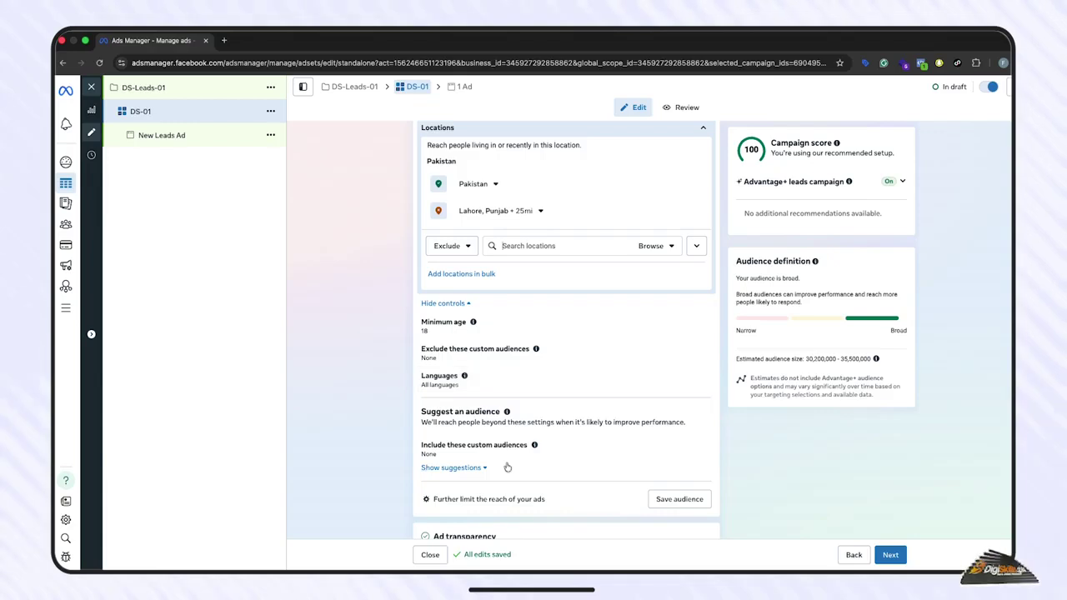
pyautogui.scroll(-1, 492, 450)
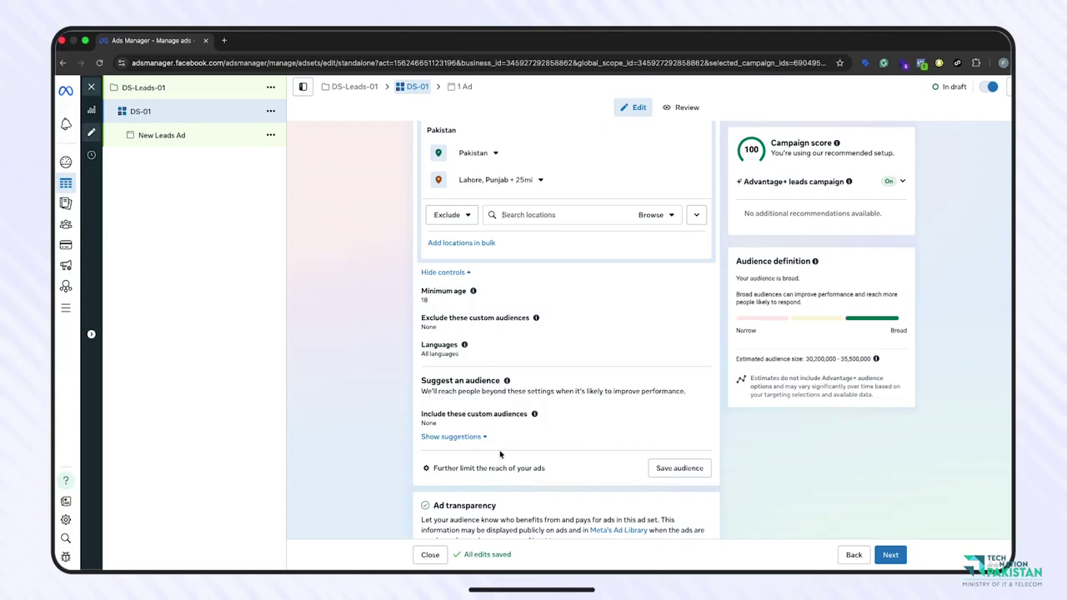
pyautogui.scroll(-1, 503, 438)
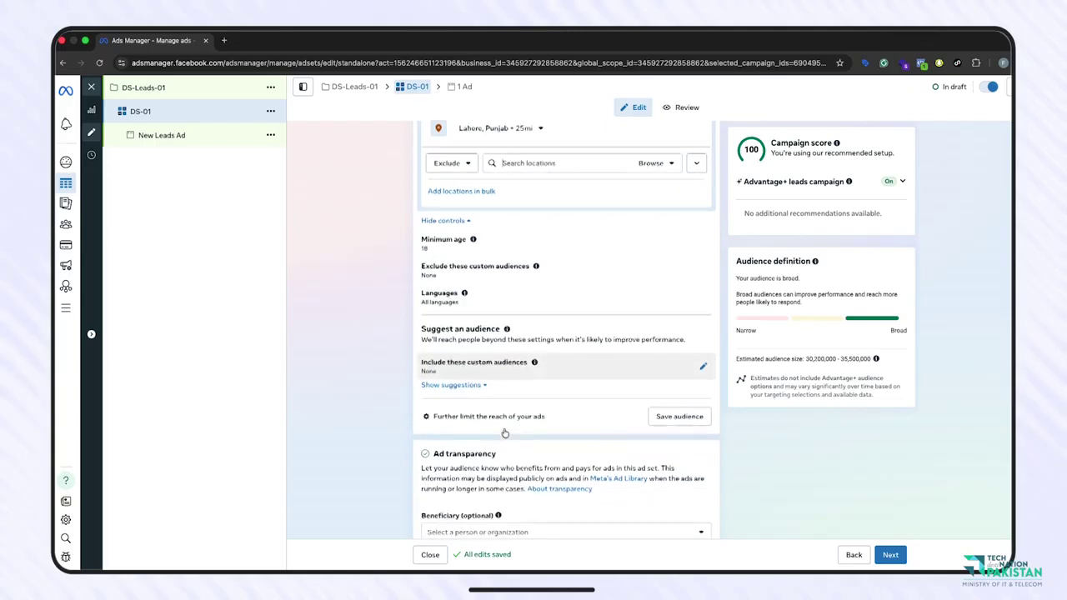
pyautogui.click(704, 362)
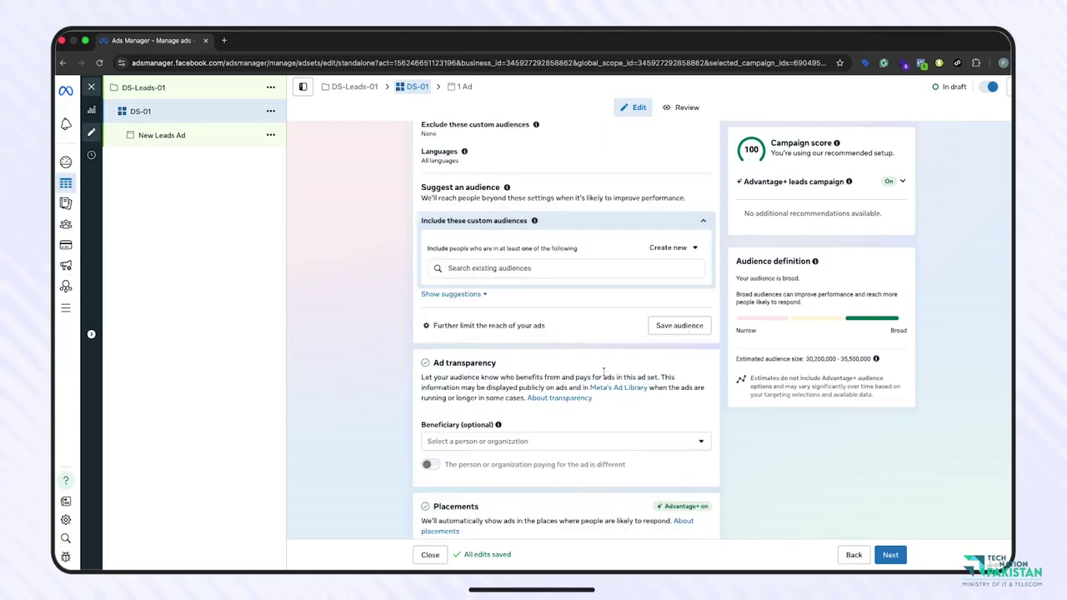
pyautogui.scroll(1, 572, 361)
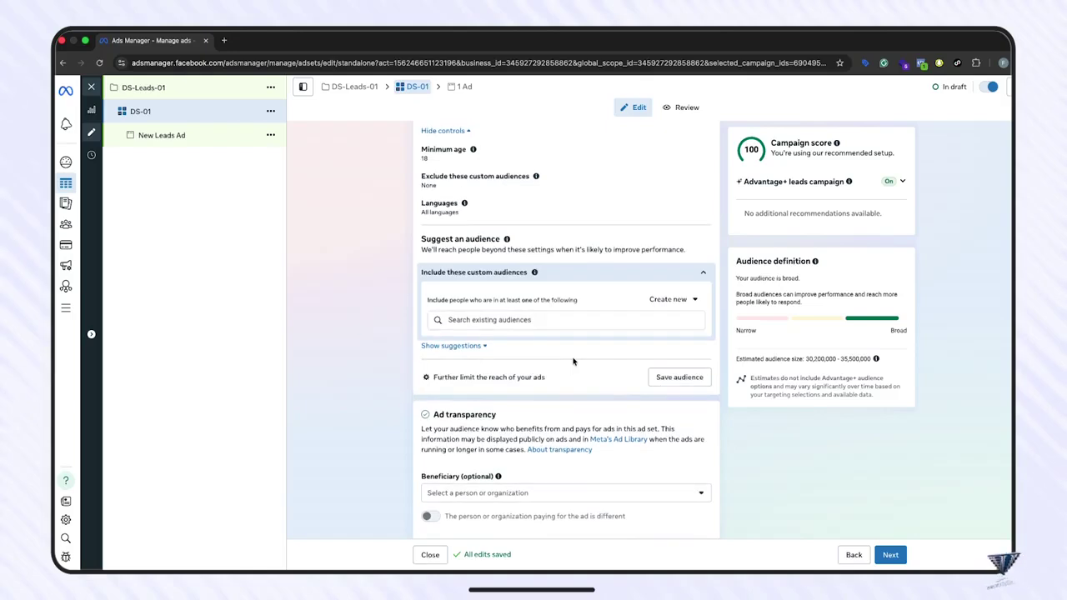
# Expand the audience suggestions and set the suggested maximum age to 40.
pyautogui.click(450, 346)
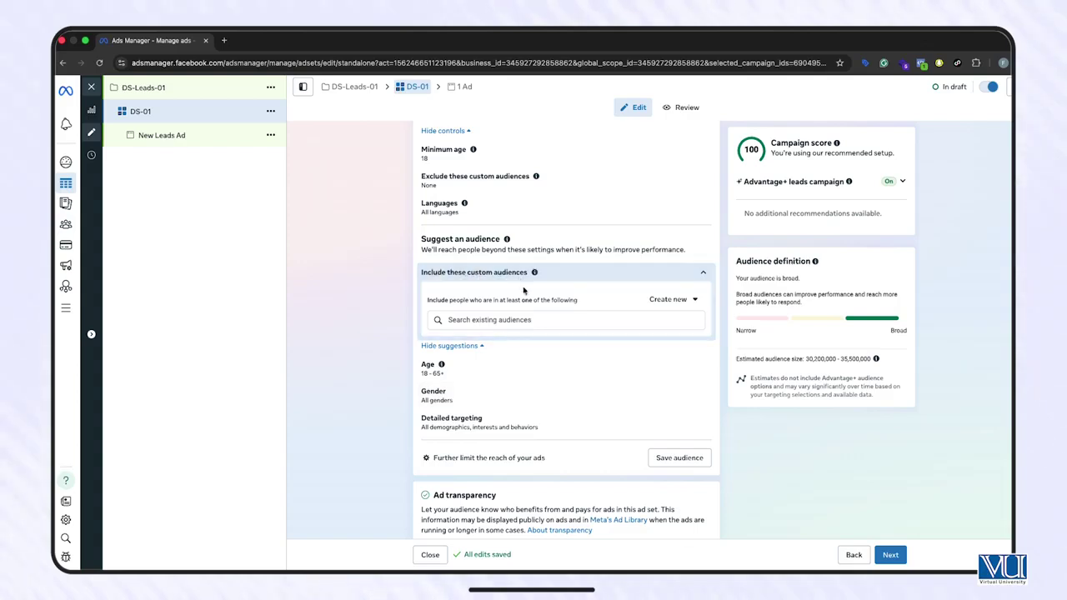
pyautogui.scroll(-1, 531, 359)
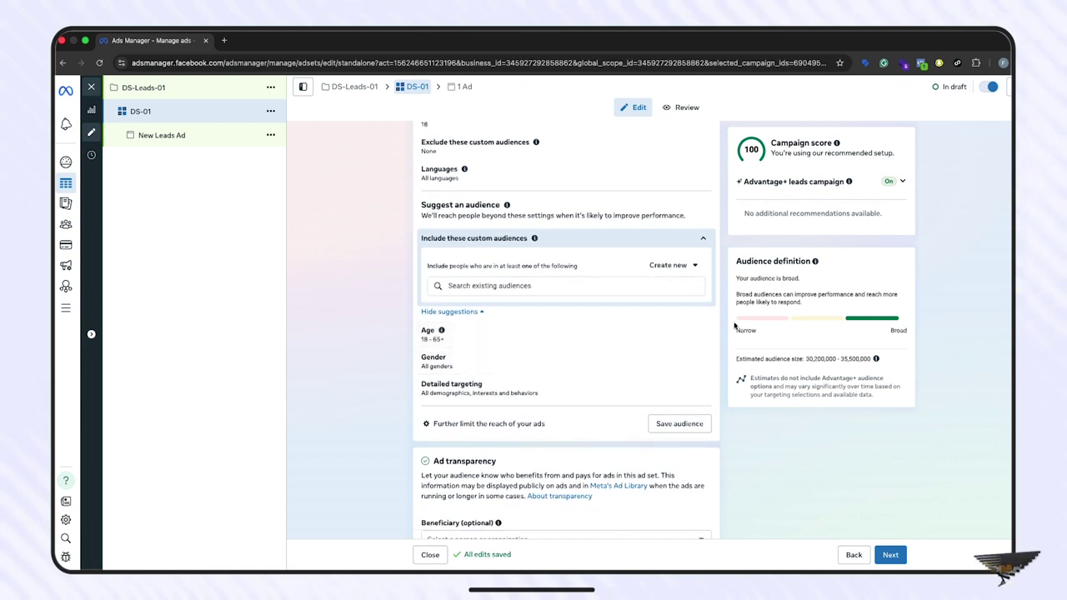
pyautogui.click(701, 334)
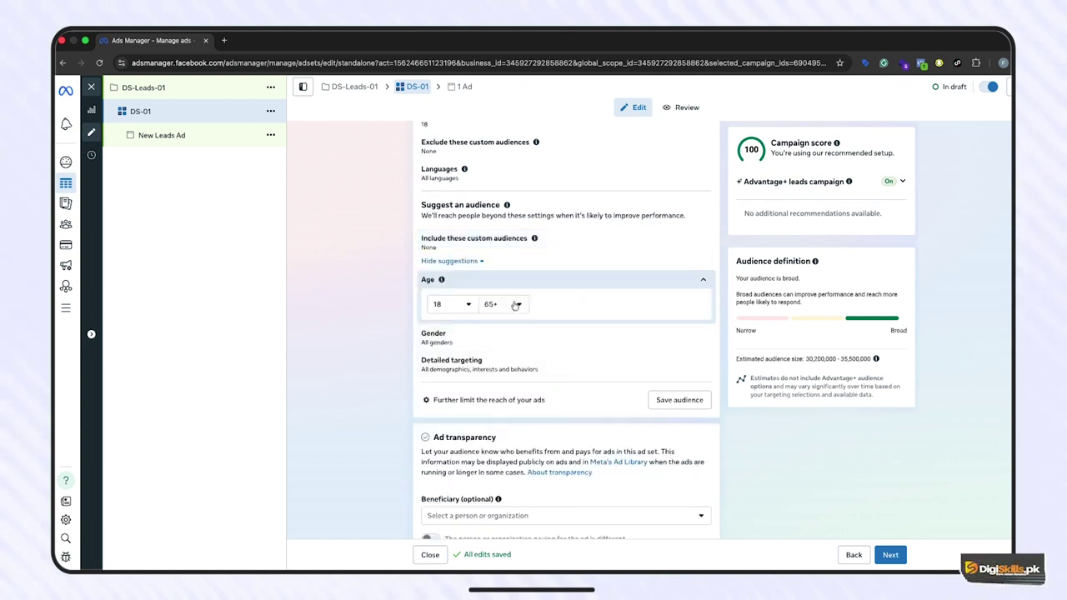
pyautogui.click(517, 305)
pyautogui.scroll(5, 537, 406)
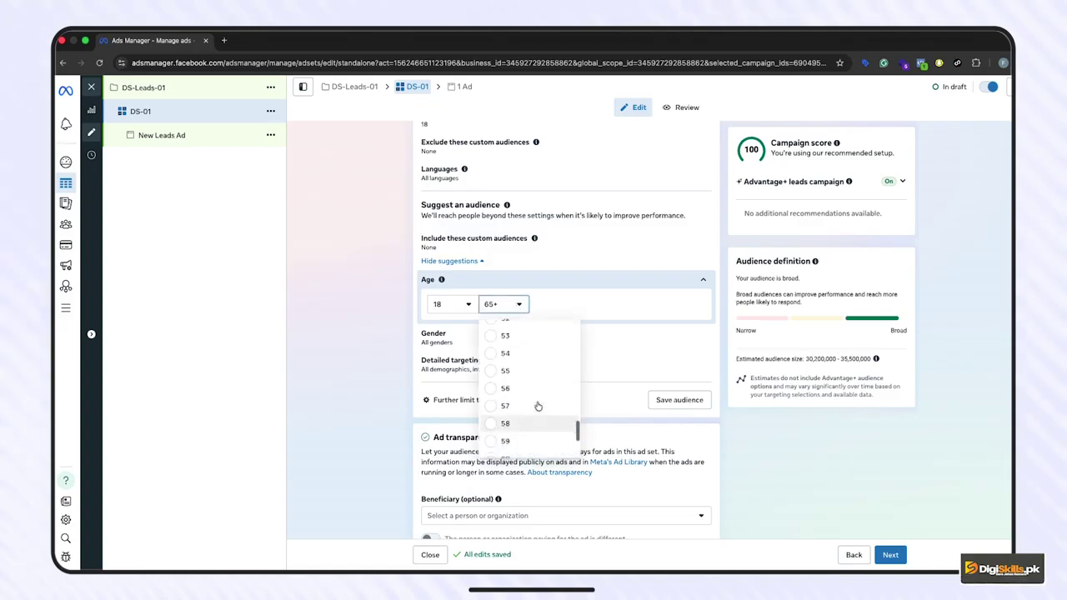
pyautogui.scroll(3, 538, 406)
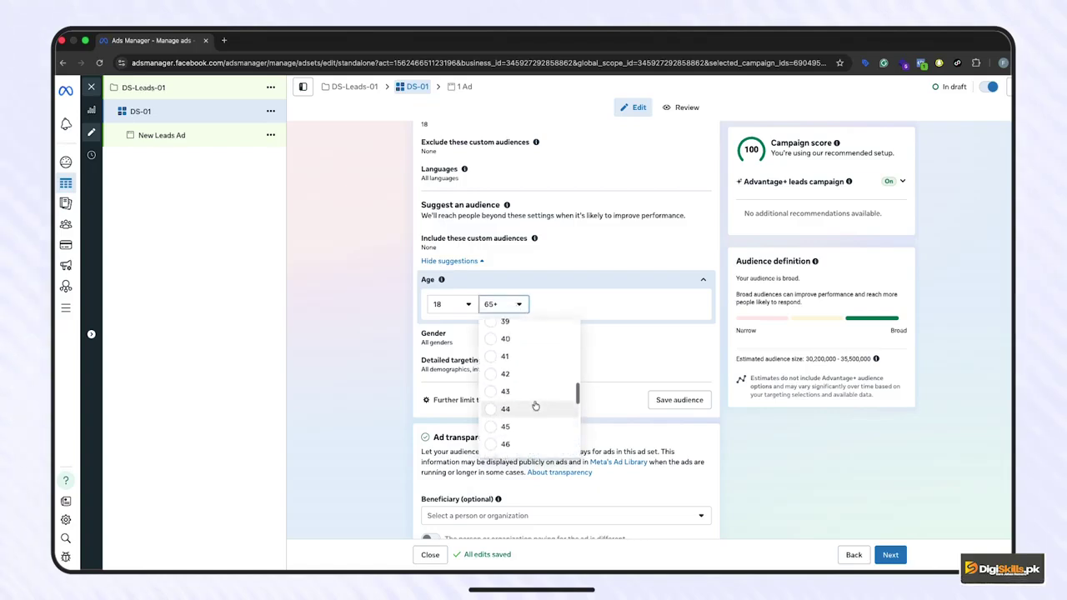
pyautogui.click(504, 341)
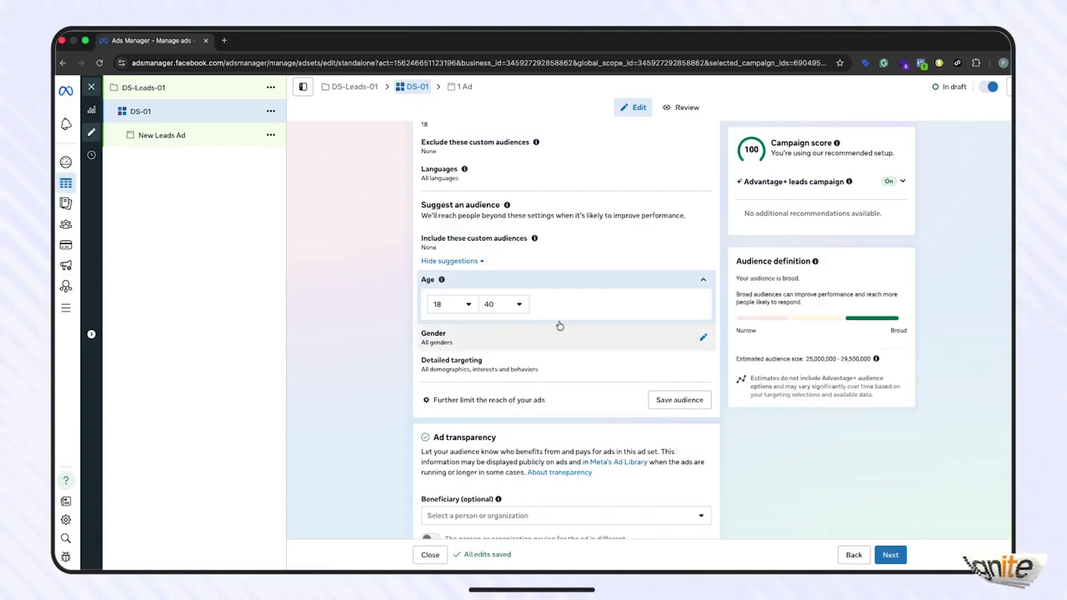
# Check the gender options, expand the placements settings, and review the platforms, brand safety and inventory filter sections.
pyautogui.click(704, 339)
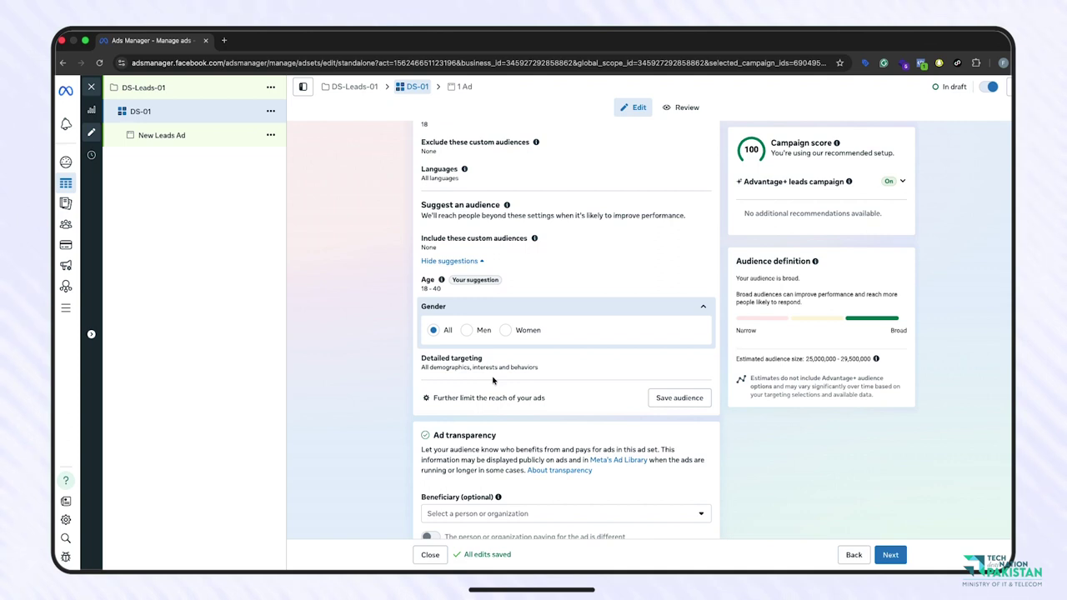
pyautogui.scroll(-3, 493, 380)
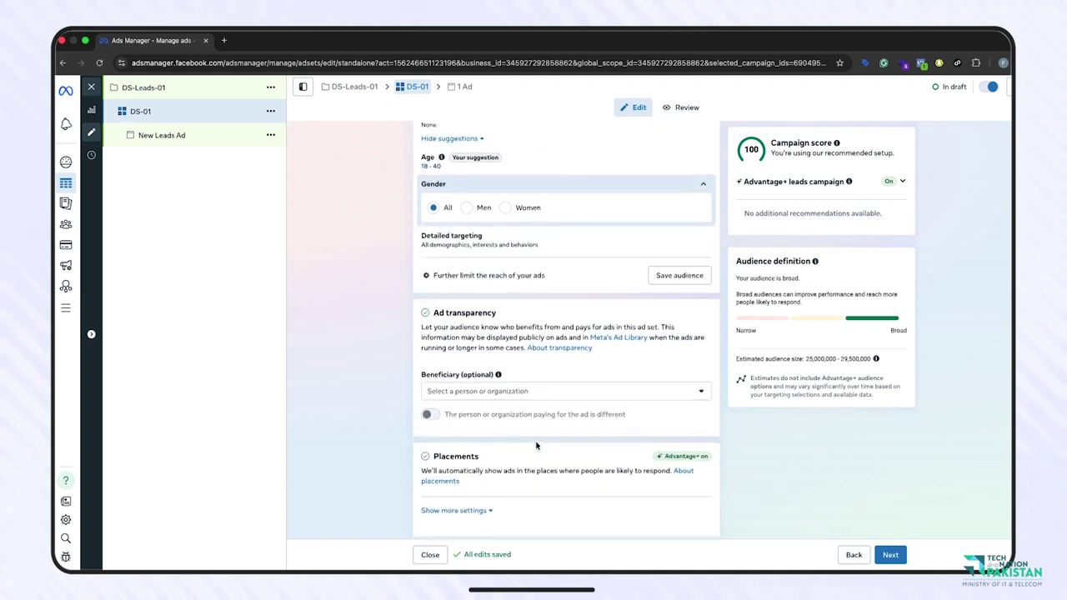
pyautogui.scroll(-1, 538, 434)
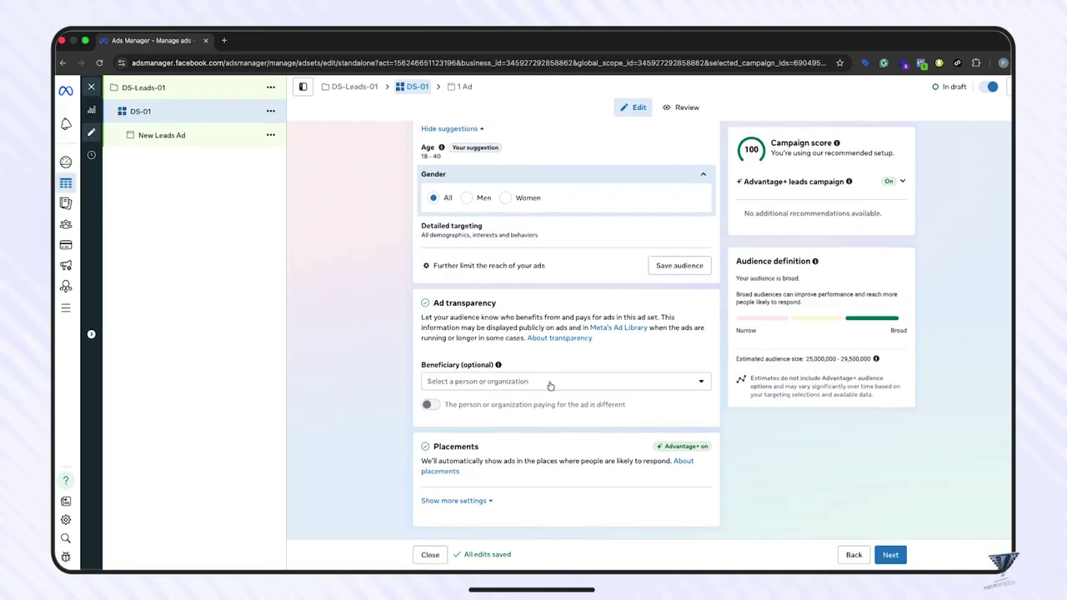
pyautogui.click(459, 502)
pyautogui.scroll(-5, 550, 488)
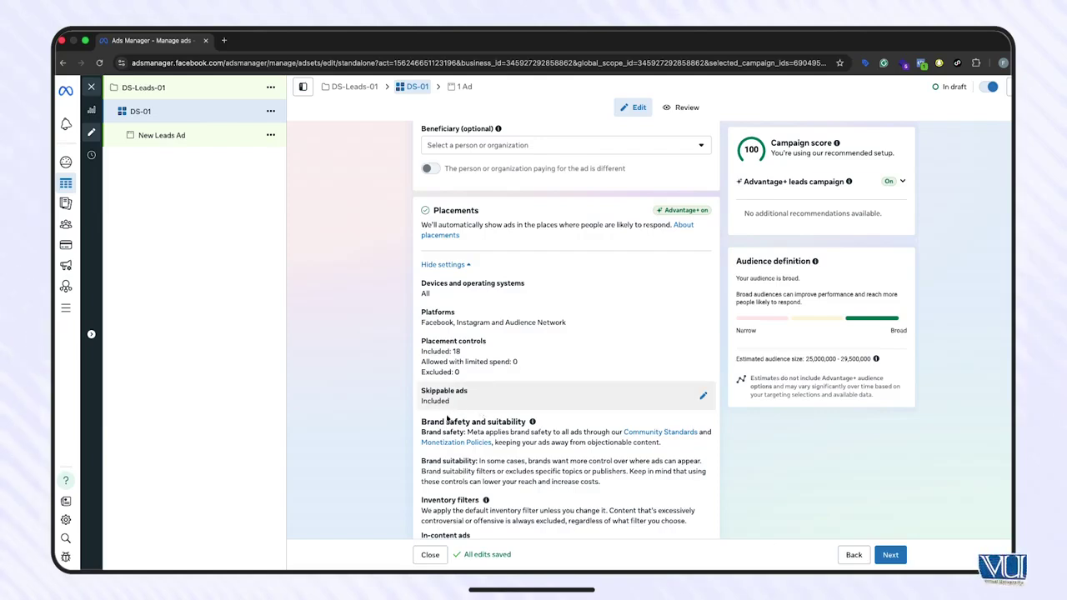
pyautogui.scroll(-1, 573, 434)
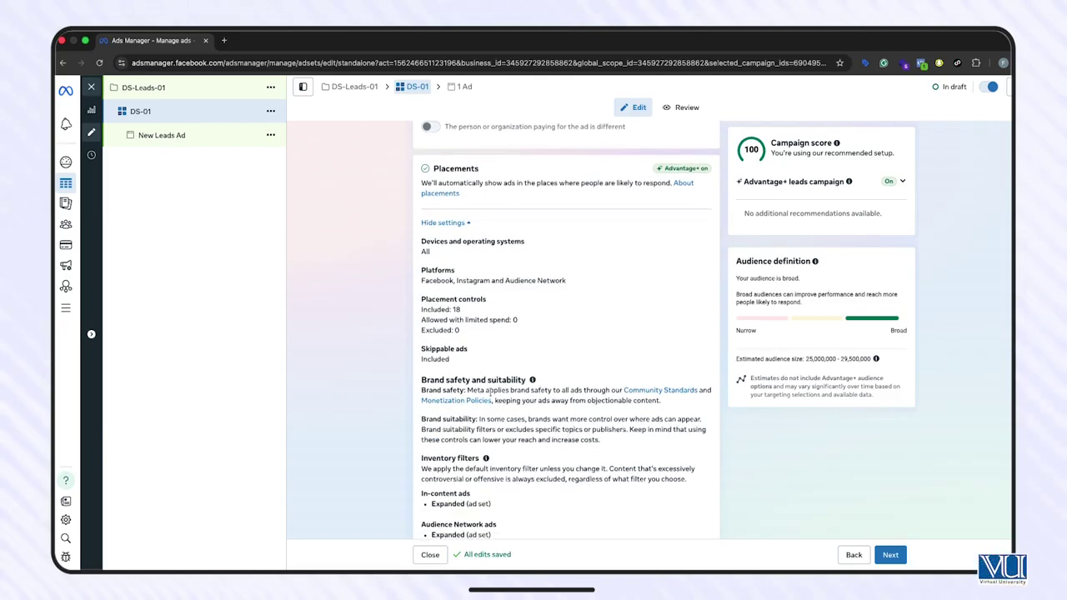
pyautogui.scroll(-2, 501, 442)
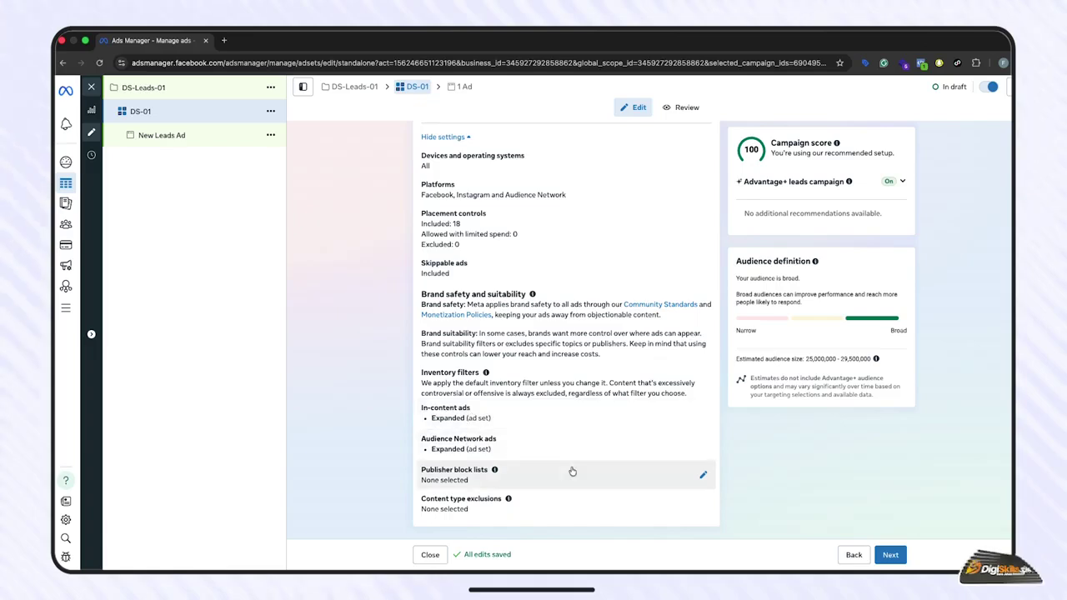
# Proceed from the ad set to the ad and name it "DS- Lead form".
pyautogui.click(892, 555)
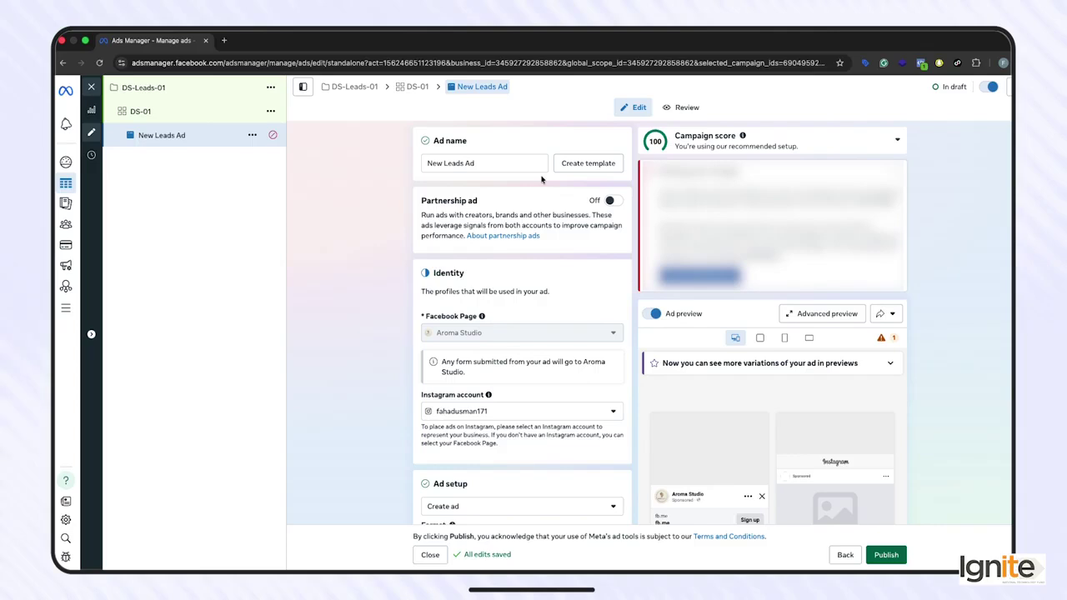
pyautogui.click(496, 162)
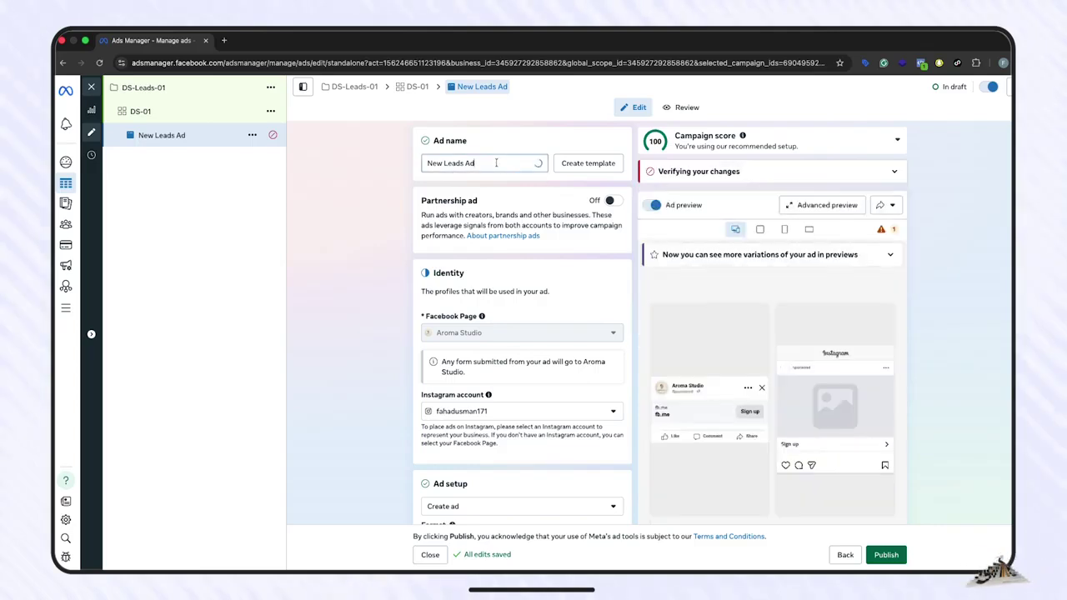
pyautogui.press('super+a')
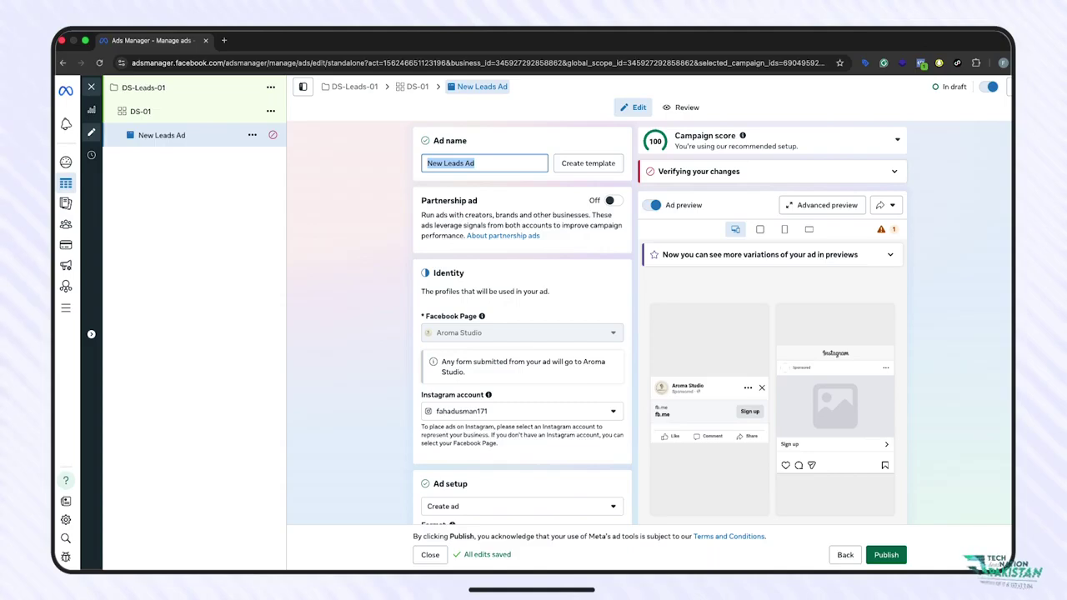
pyautogui.write('DS- Lead form')
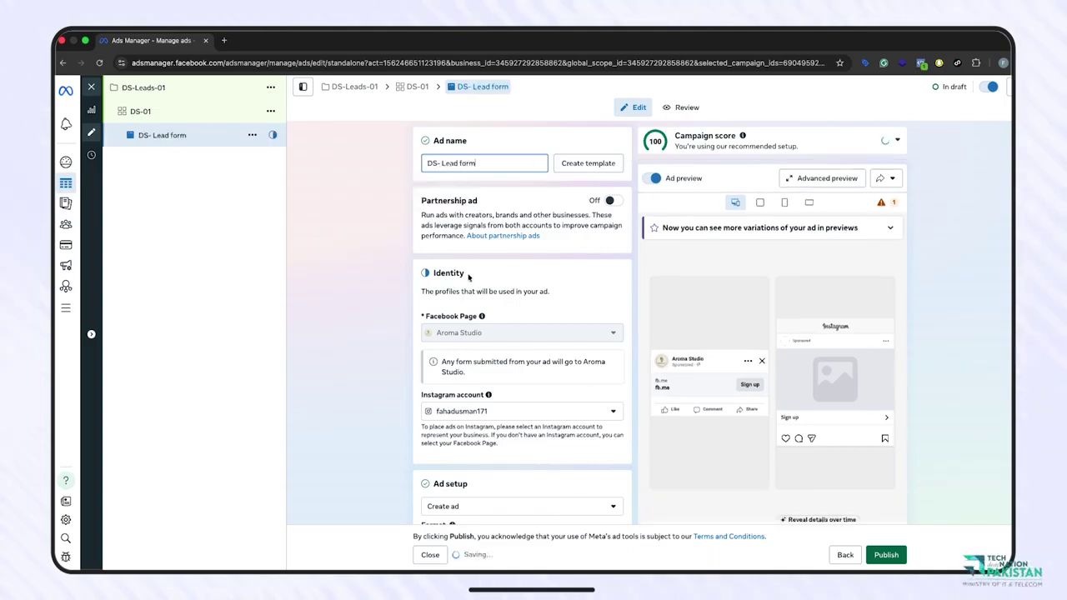
# Review the ad's identity profiles and choose Single image or video as its format.
pyautogui.scroll(-1, 500, 353)
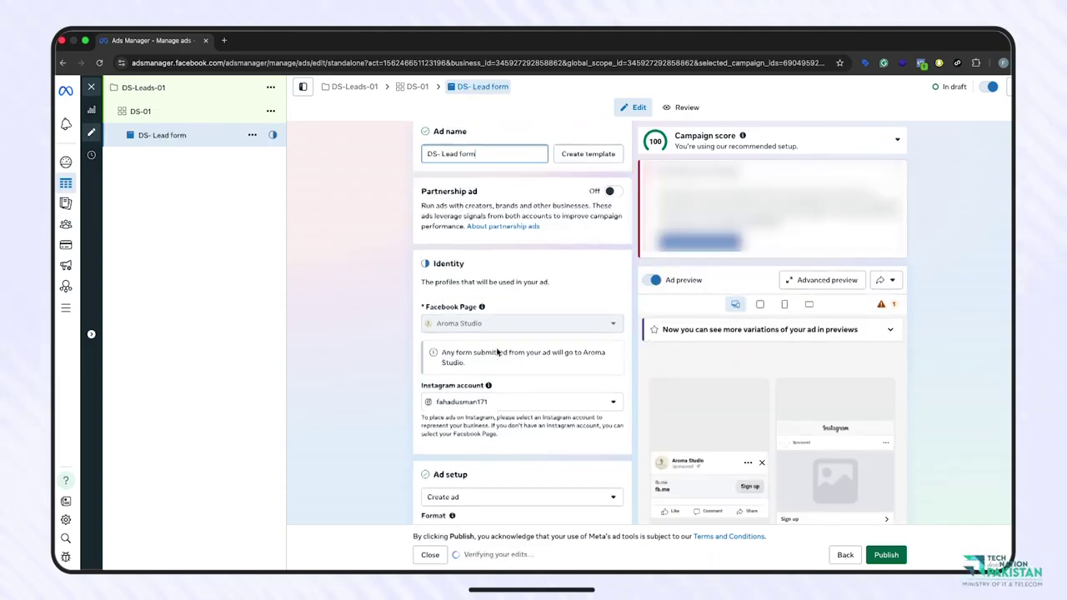
pyautogui.moveTo(456, 298)
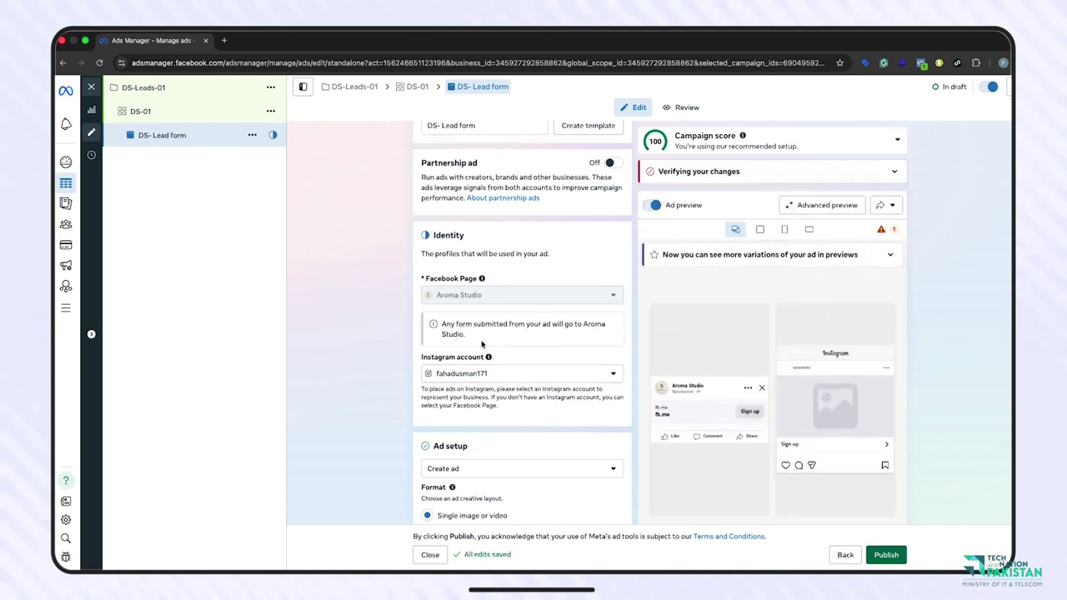
pyautogui.scroll(-2, 503, 427)
pyautogui.scroll(-1, 503, 427)
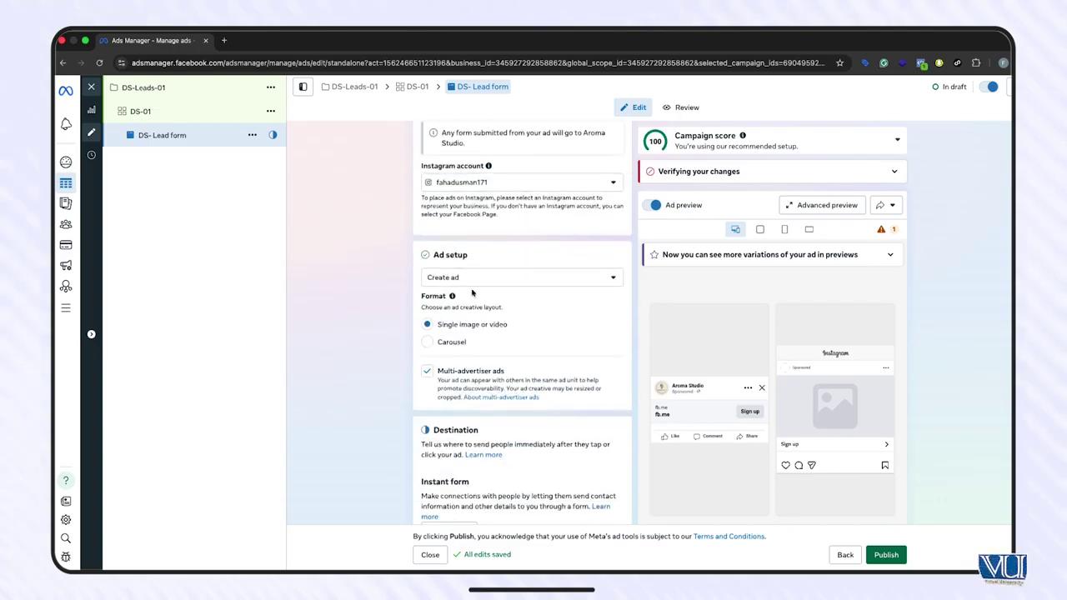
pyautogui.click(428, 324)
pyautogui.scroll(-3, 507, 334)
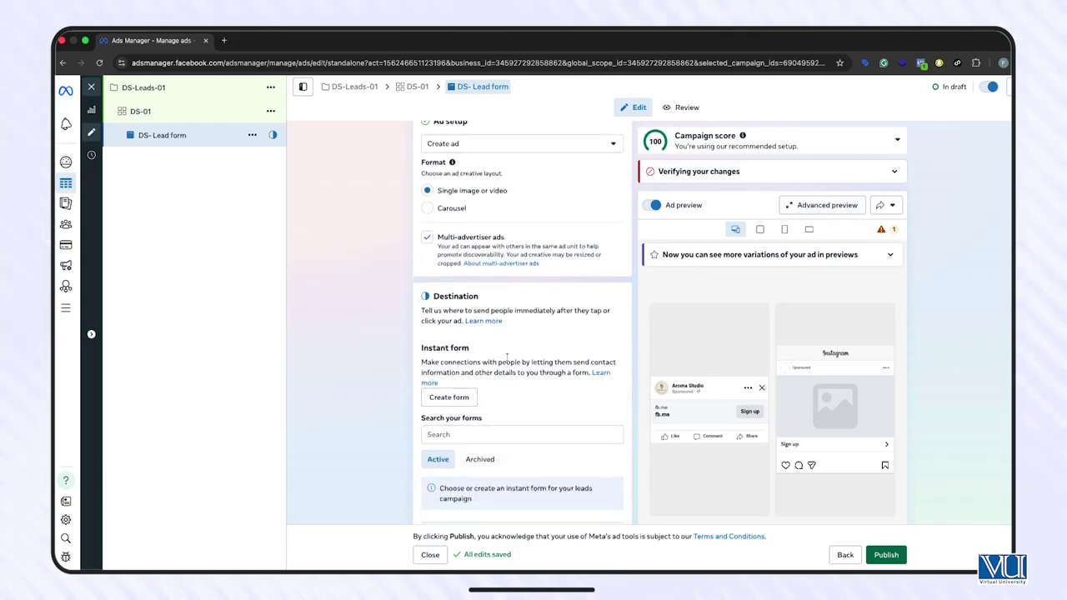
# Start a new instant form for the ad's destination and name it "Digital Skills Form 01".
pyautogui.scroll(-2, 507, 356)
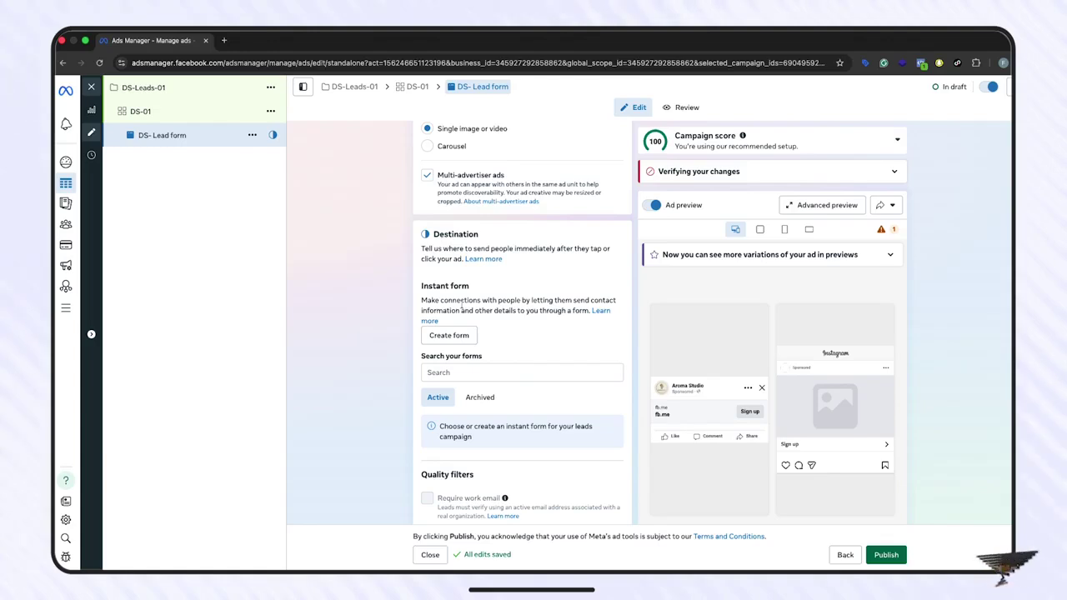
pyautogui.click(464, 338)
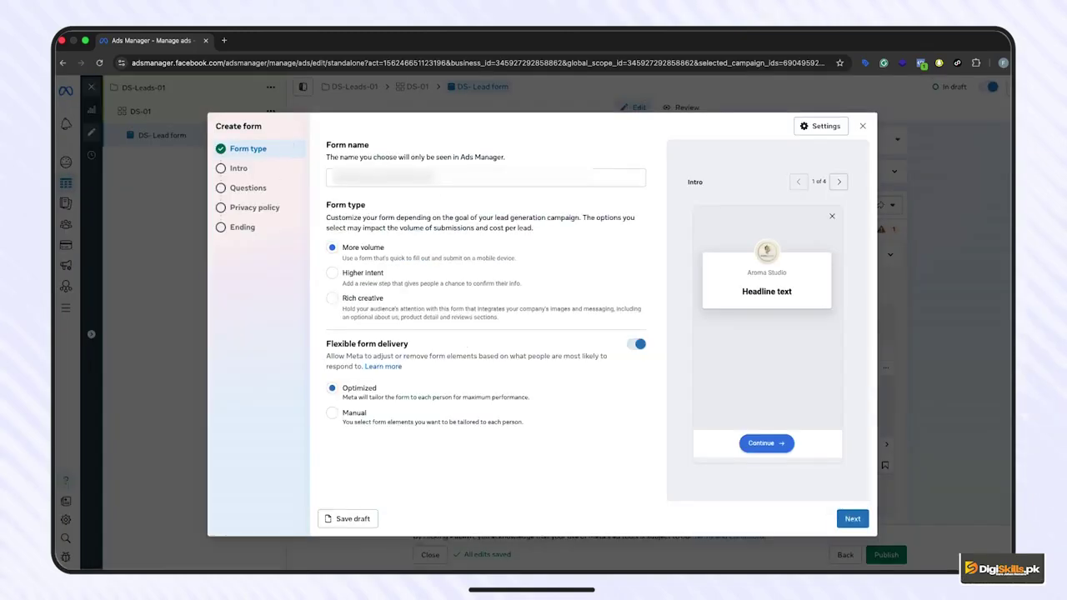
pyautogui.tripleClick(400, 177)
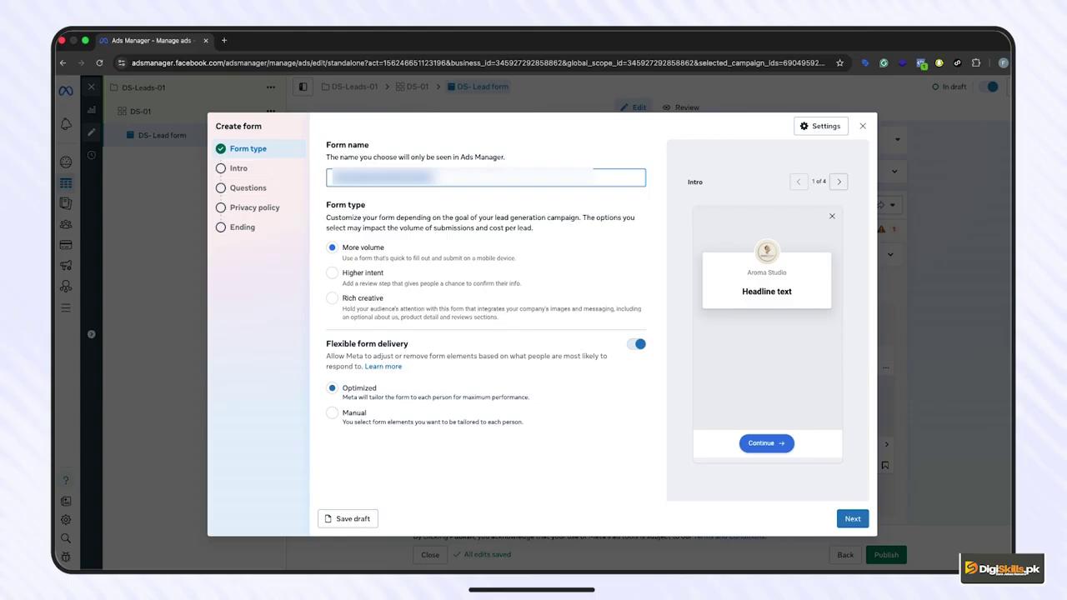
pyautogui.press('BackSpace')
pyautogui.write('Digit')
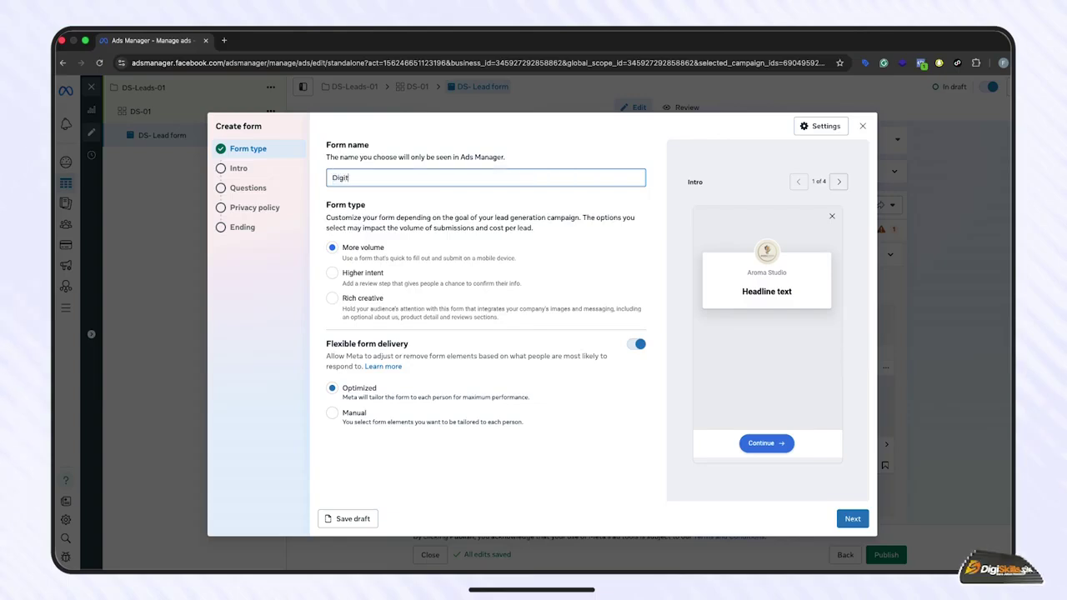
pyautogui.write('al Skills Form 01')
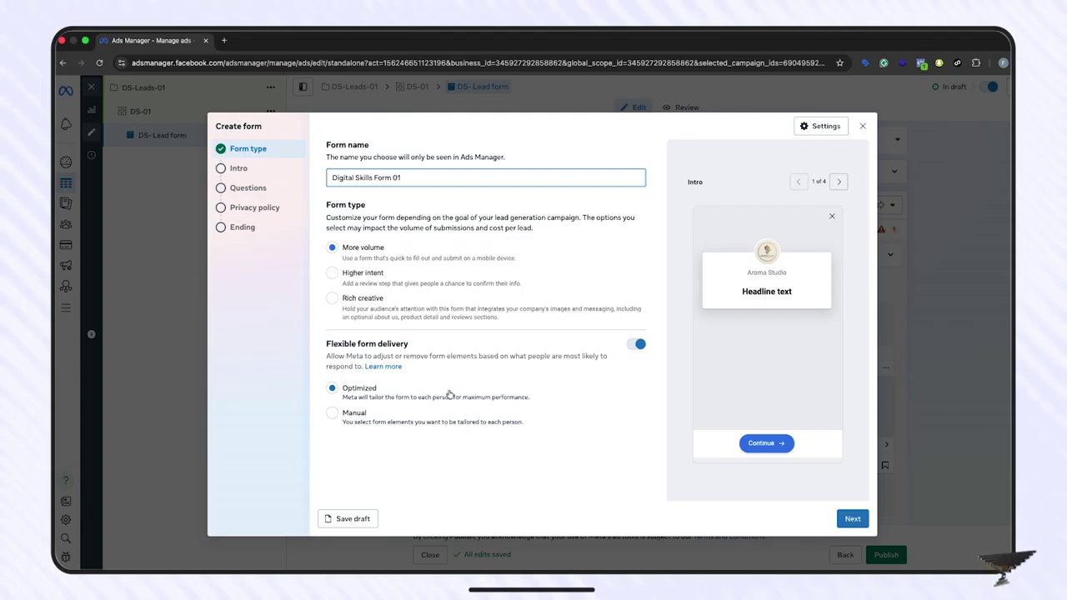
# Turn off flexible form delivery and set the intro's greeting headline to "Unlock Your Free Digital Marketing Masterclass".
pyautogui.click(637, 344)
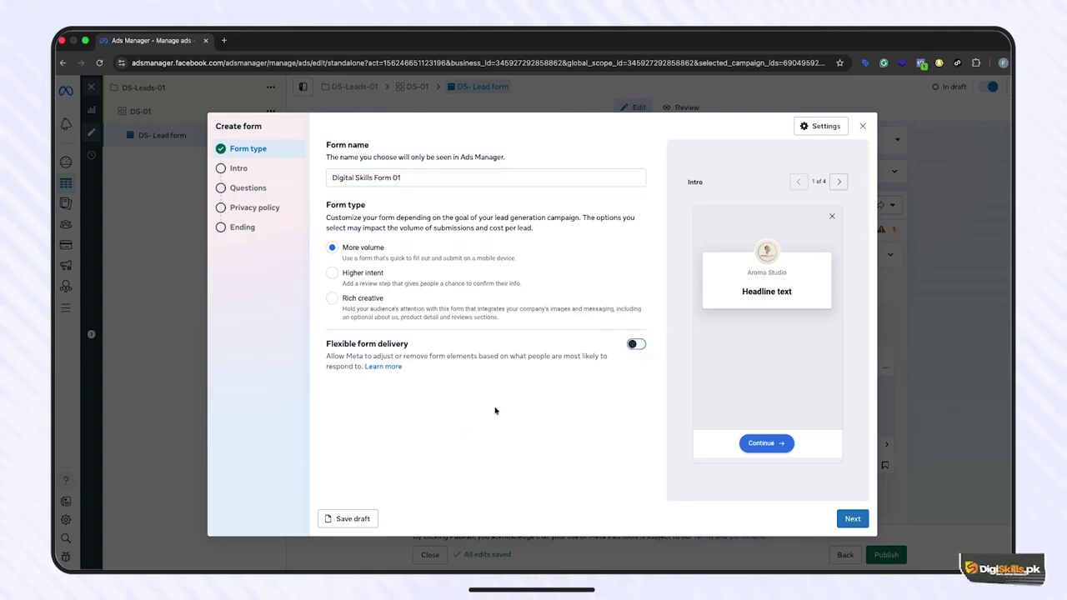
pyautogui.click(852, 519)
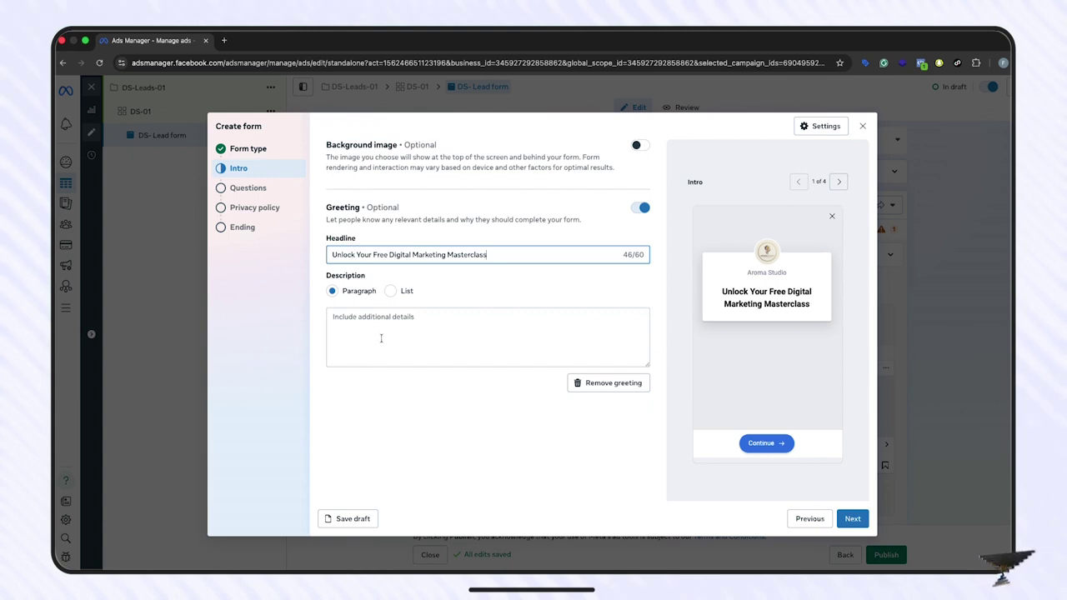
# Set the greeting description to "Master the skills that drive the modern economy. Our expert-led session will show you how to dominate social media, SEO, and paid ads.".
pyautogui.click(396, 338)
pyautogui.write('Master the skills that drive the modern economy. Our expert-led session will show you how to dominate social media, SEO, and paid ads.')
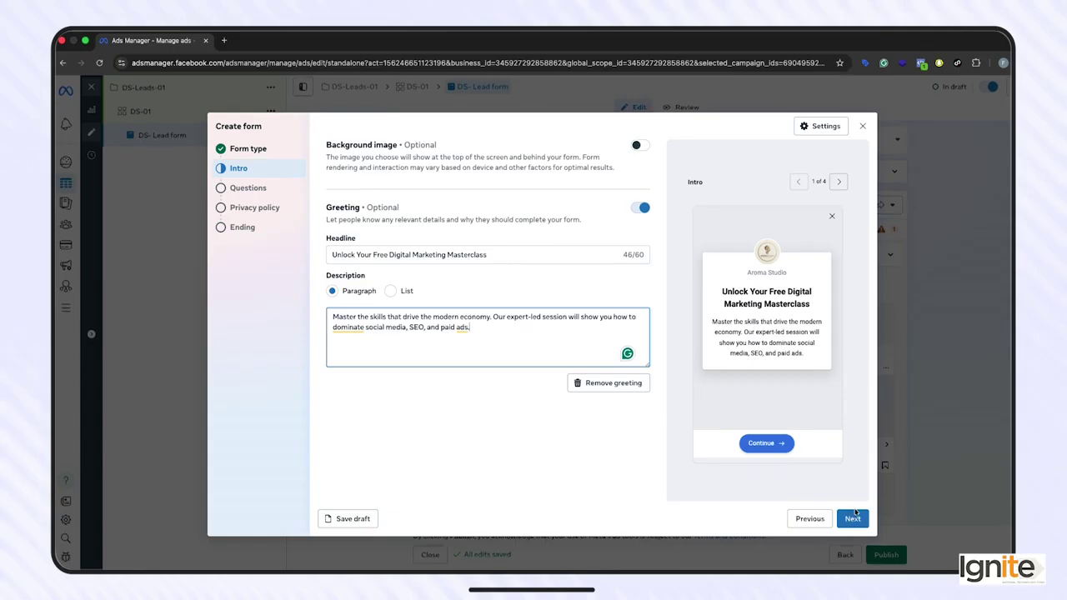
# Continue to the form's questions and add Gender from the demographic questions to the requested contact information.
pyautogui.click(854, 517)
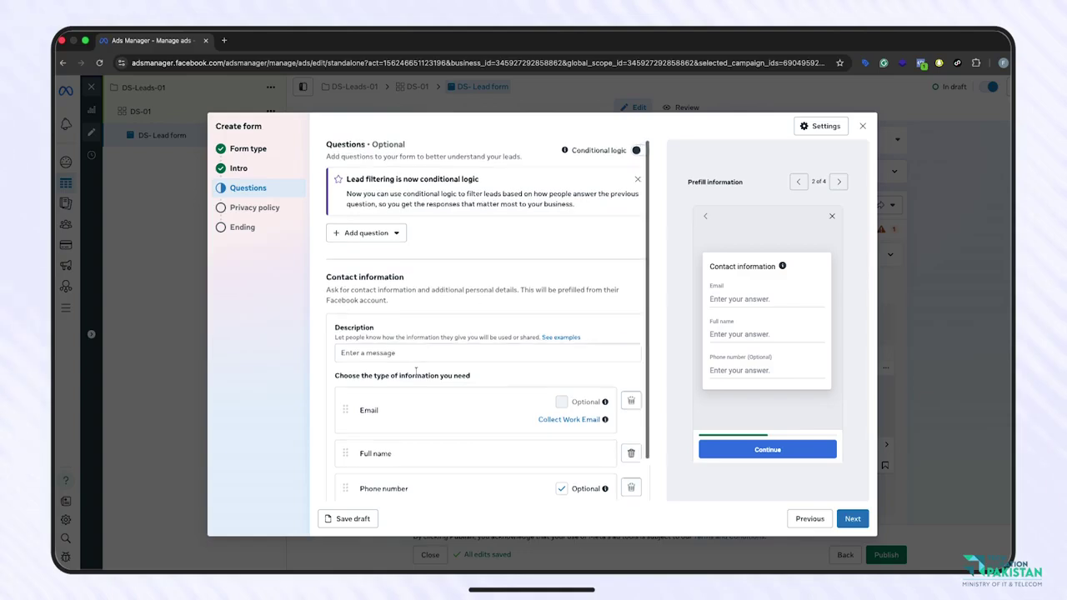
pyautogui.scroll(-1, 417, 375)
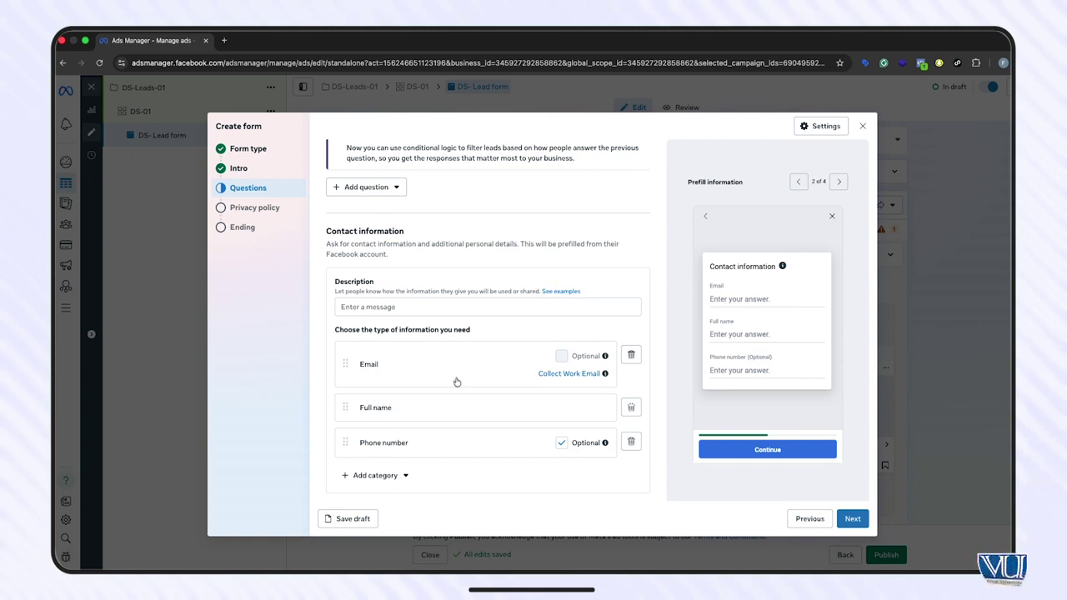
pyautogui.moveTo(608, 381)
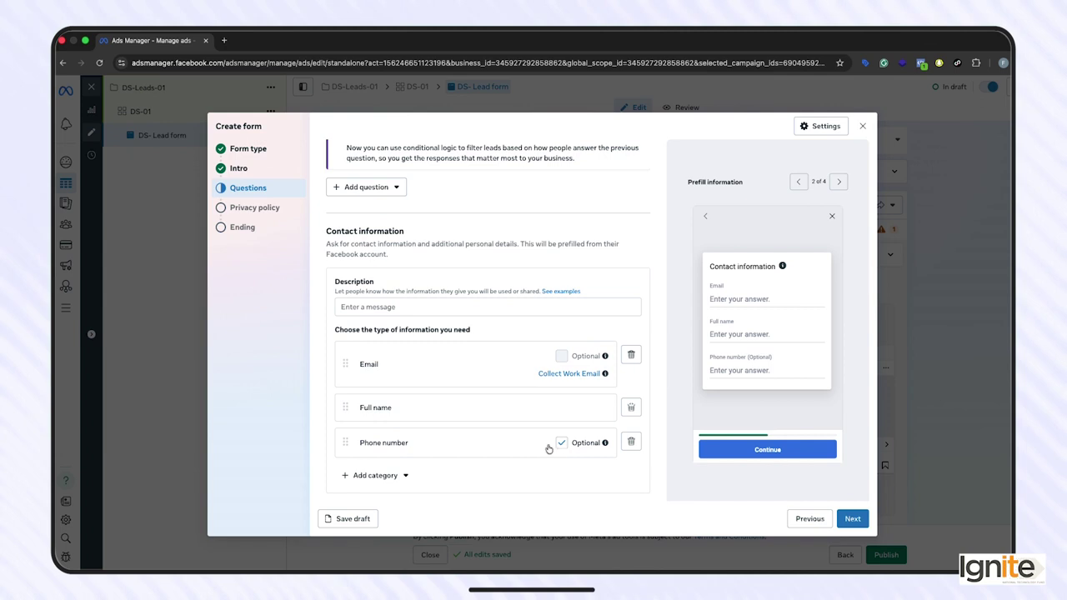
pyautogui.click(393, 480)
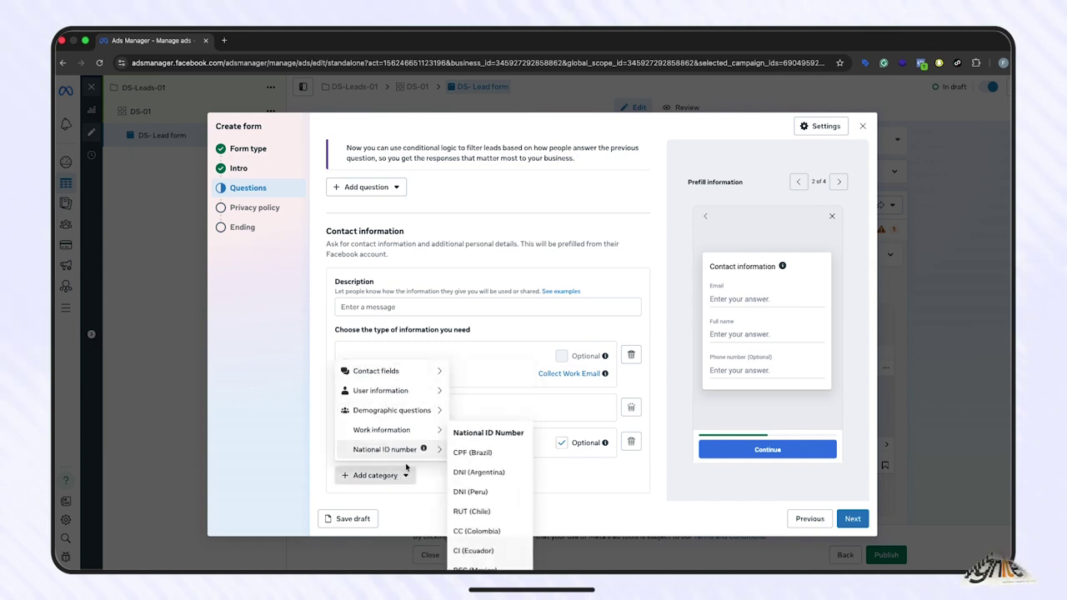
pyautogui.moveTo(405, 370)
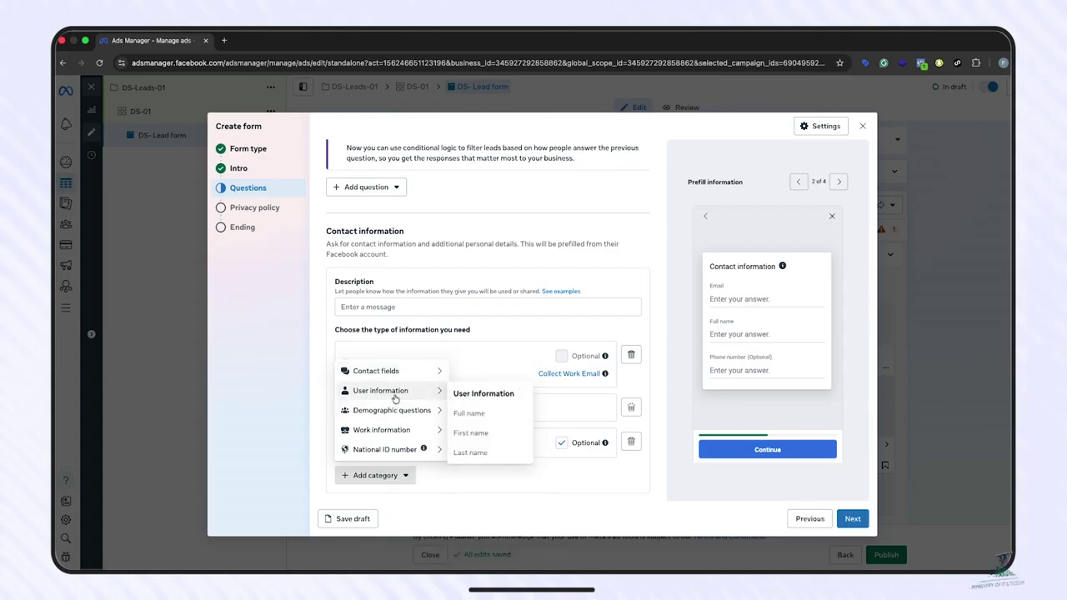
pyautogui.moveTo(421, 409)
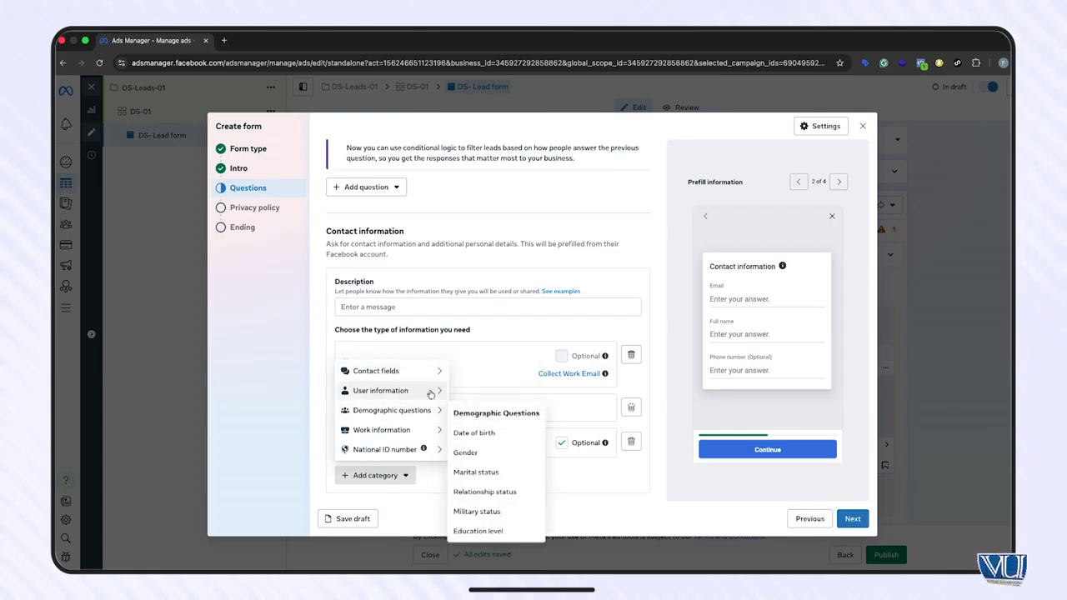
pyautogui.moveTo(435, 390)
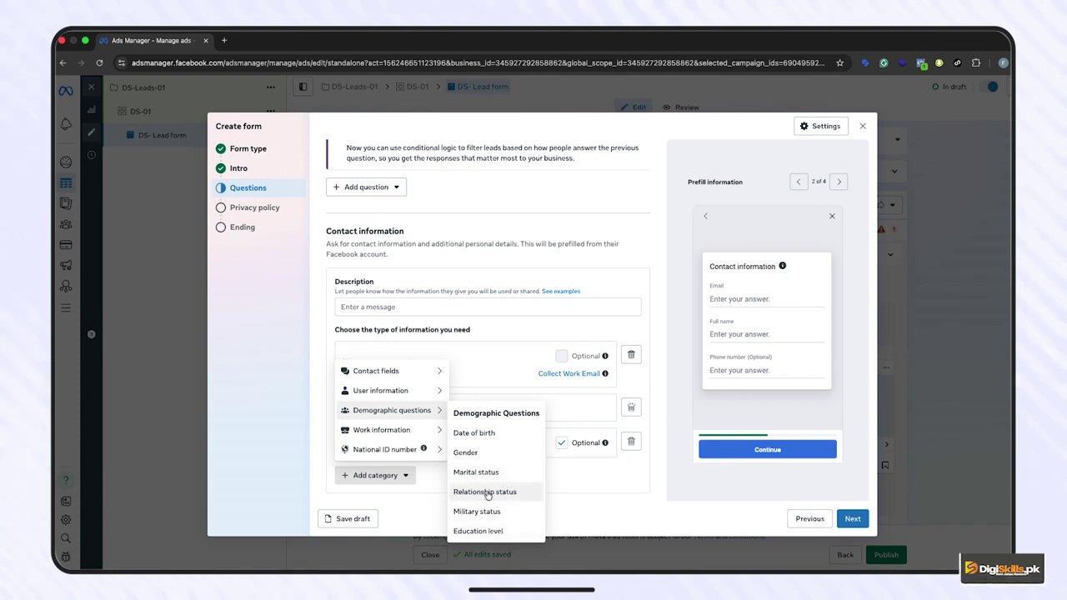
pyautogui.click(483, 453)
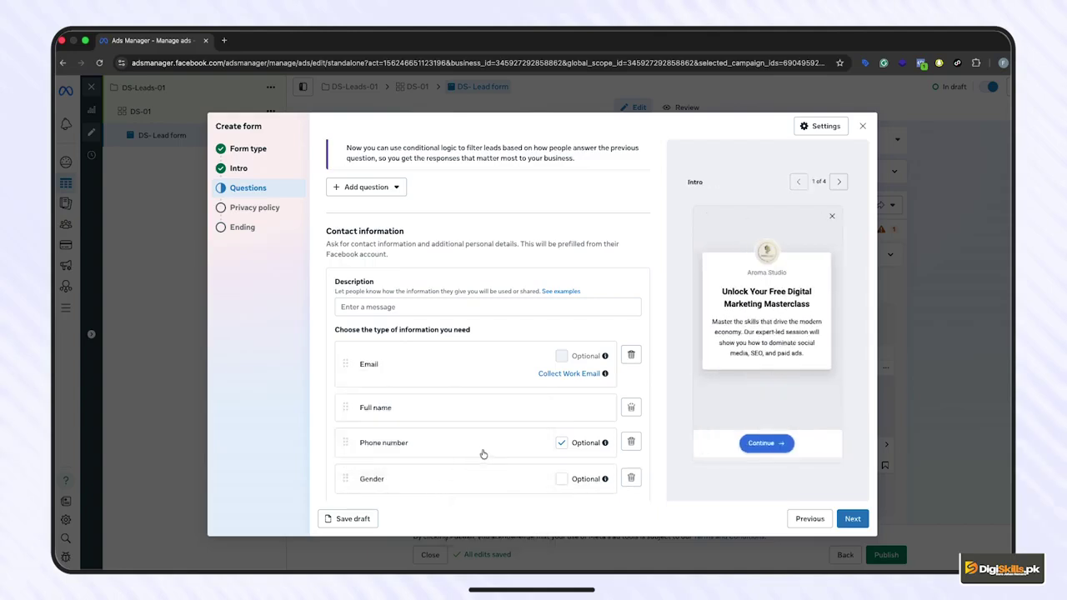
pyautogui.scroll(-1, 428, 437)
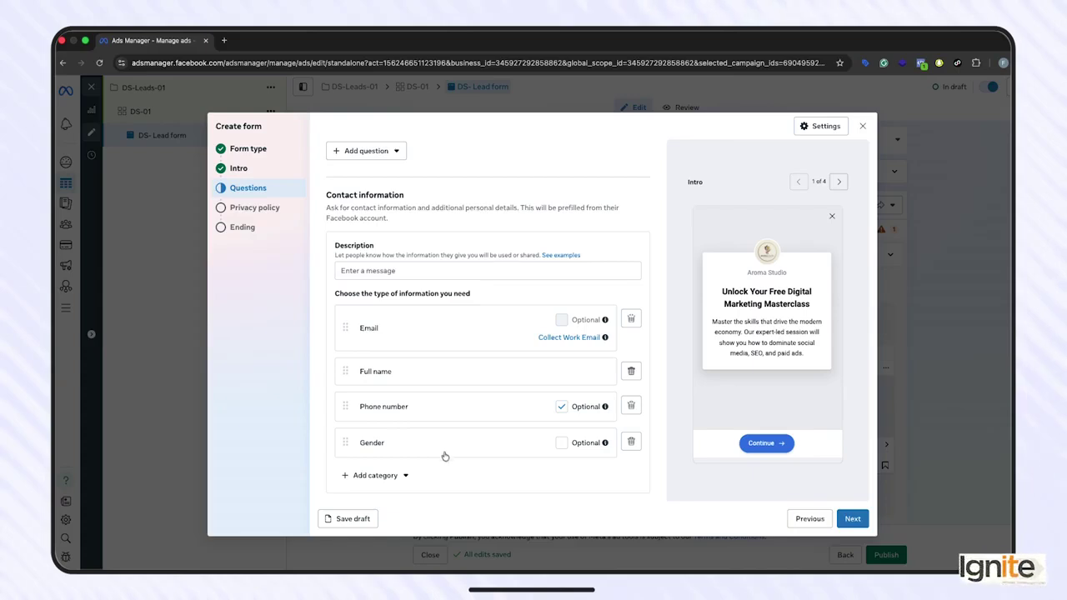
pyautogui.click(369, 477)
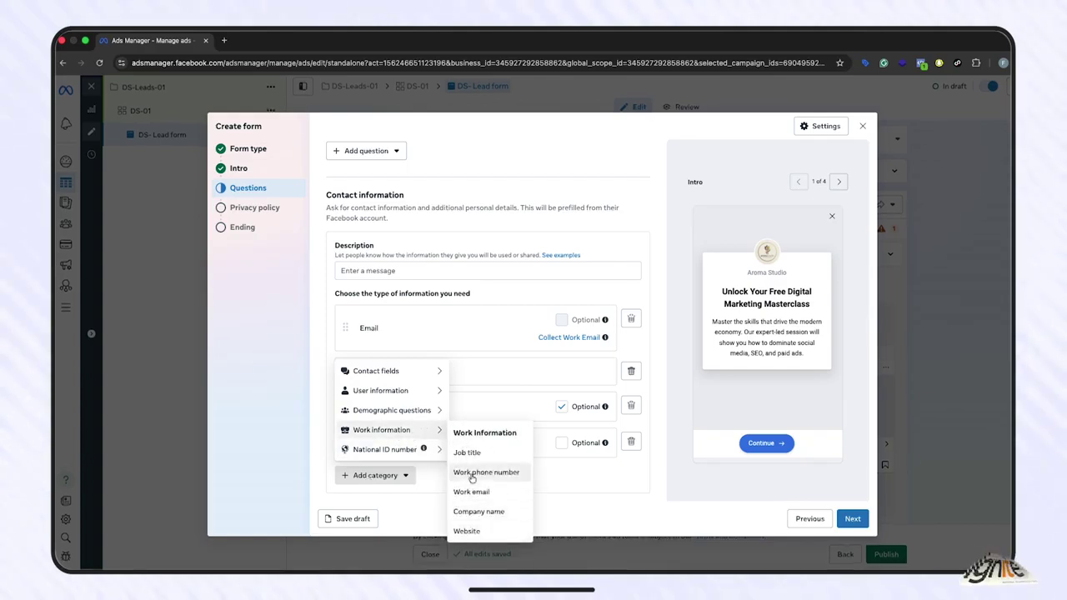
pyautogui.moveTo(392, 450)
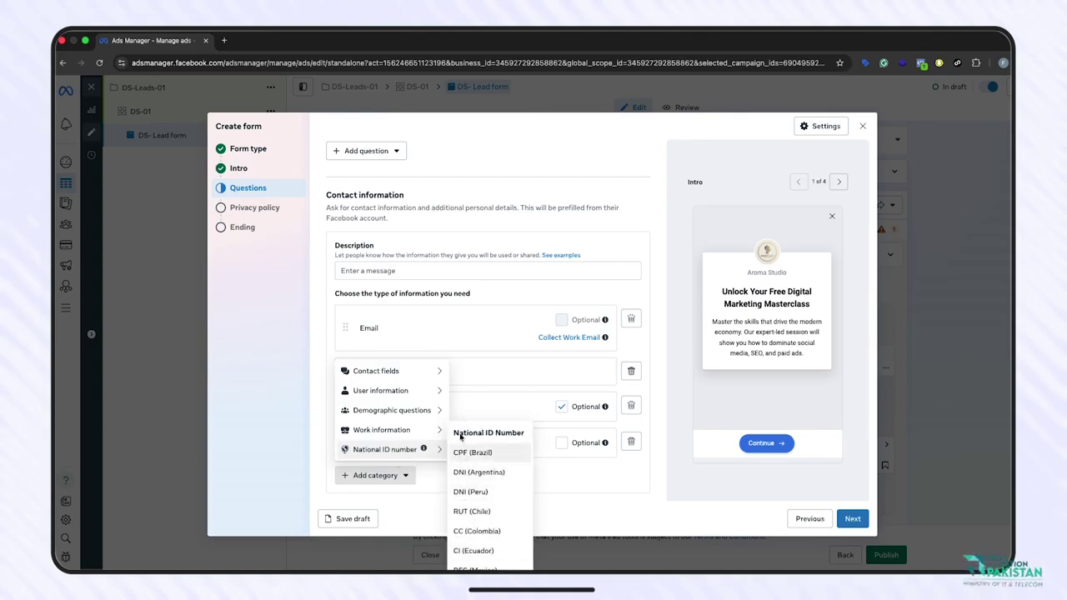
pyautogui.moveTo(449, 362)
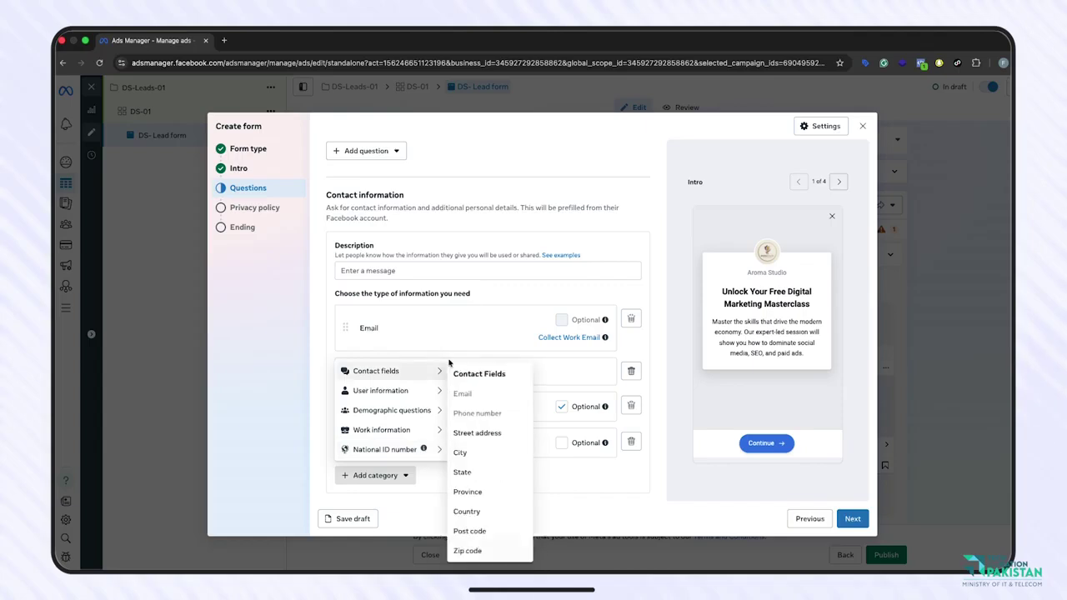
pyautogui.click(443, 326)
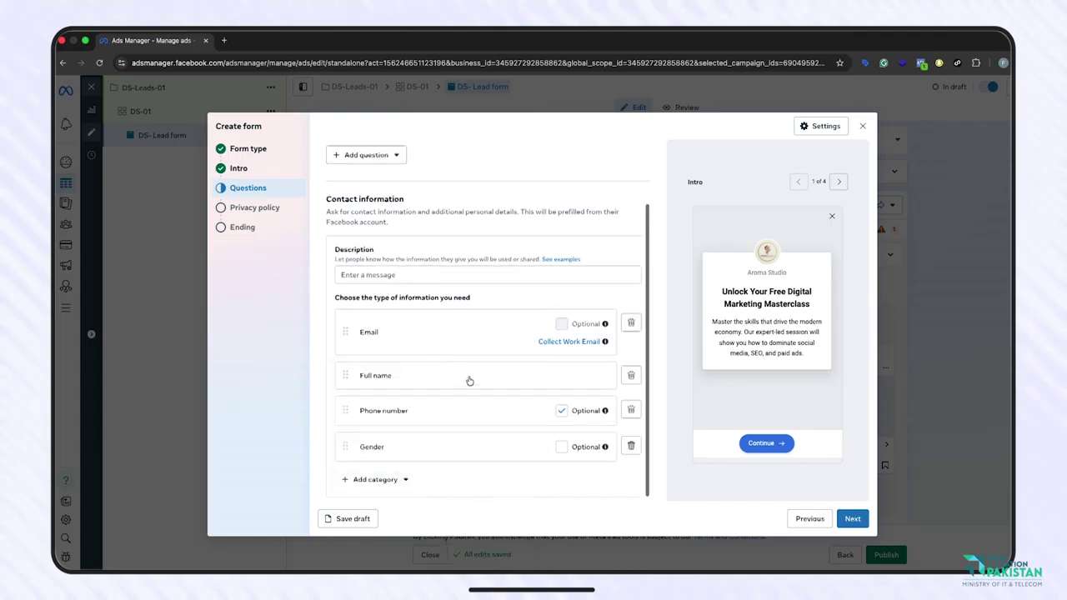
# Add a multiple choice question "Current Status:" with answers Student, Working Professional, Business Owner and Job Seeker, allowing multiple responses.
pyautogui.scroll(2, 469, 380)
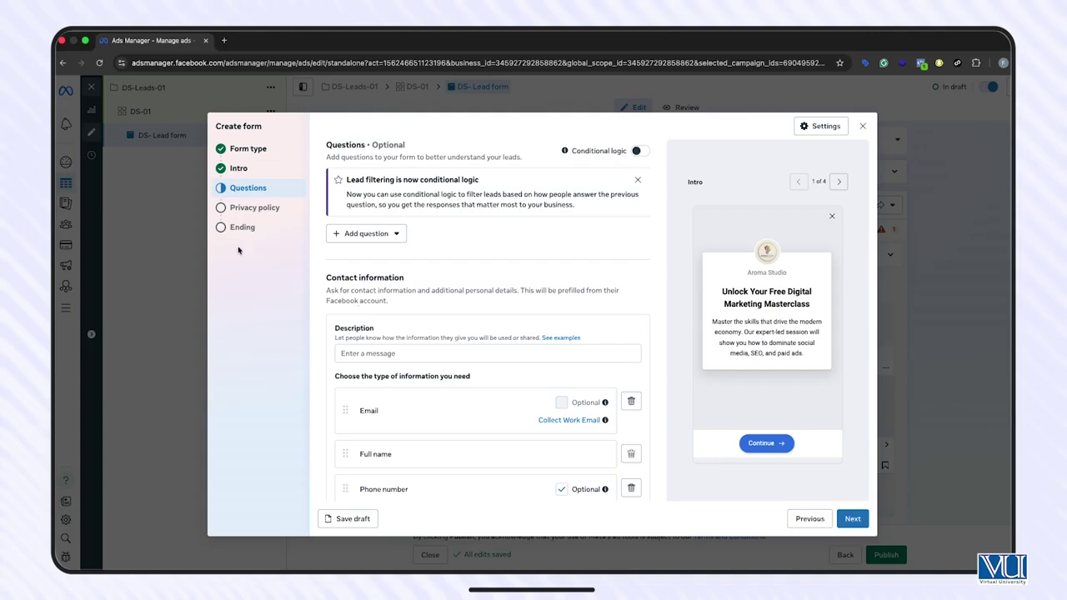
pyautogui.click(366, 234)
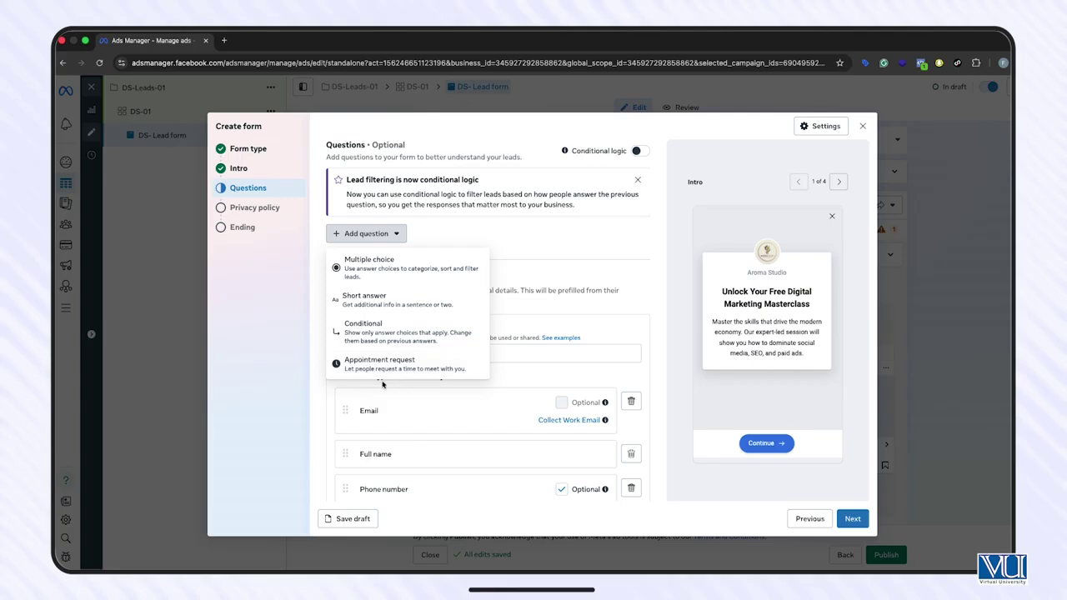
pyautogui.click(376, 267)
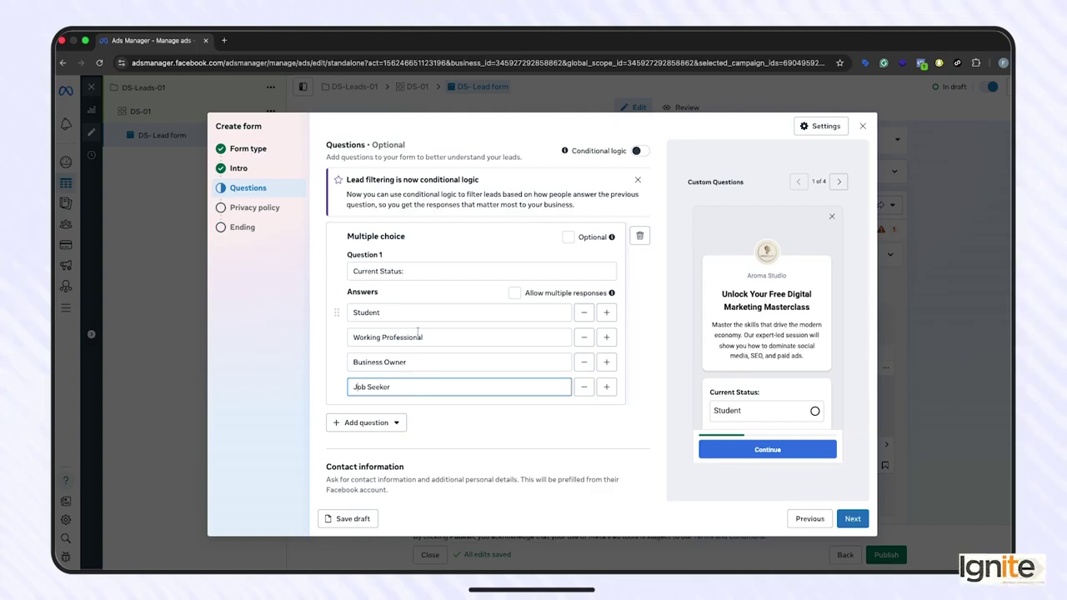
pyautogui.click(514, 293)
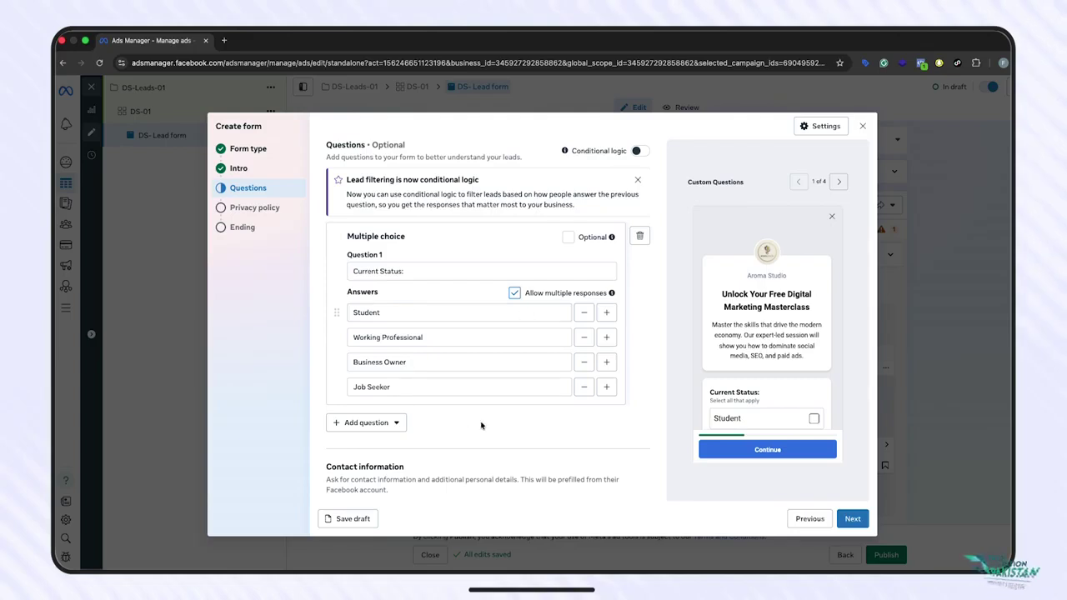
pyautogui.scroll(-1, 754, 352)
pyautogui.scroll(-2, 754, 351)
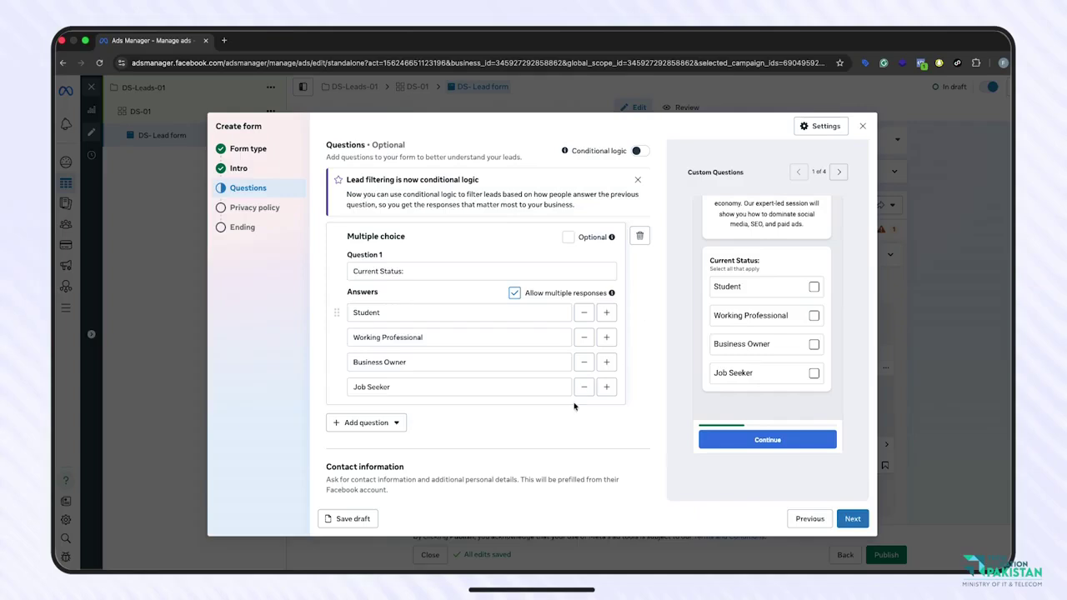
# Try to advance past the form's questions and privacy policy pages.
pyautogui.scroll(-4, 576, 404)
pyautogui.scroll(-2, 576, 408)
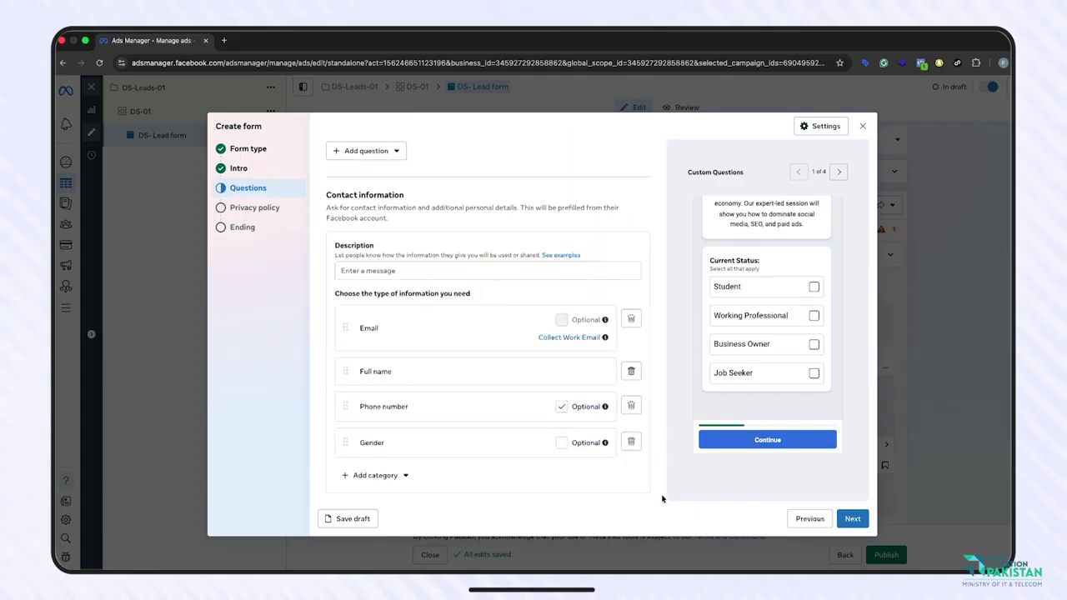
pyautogui.click(851, 518)
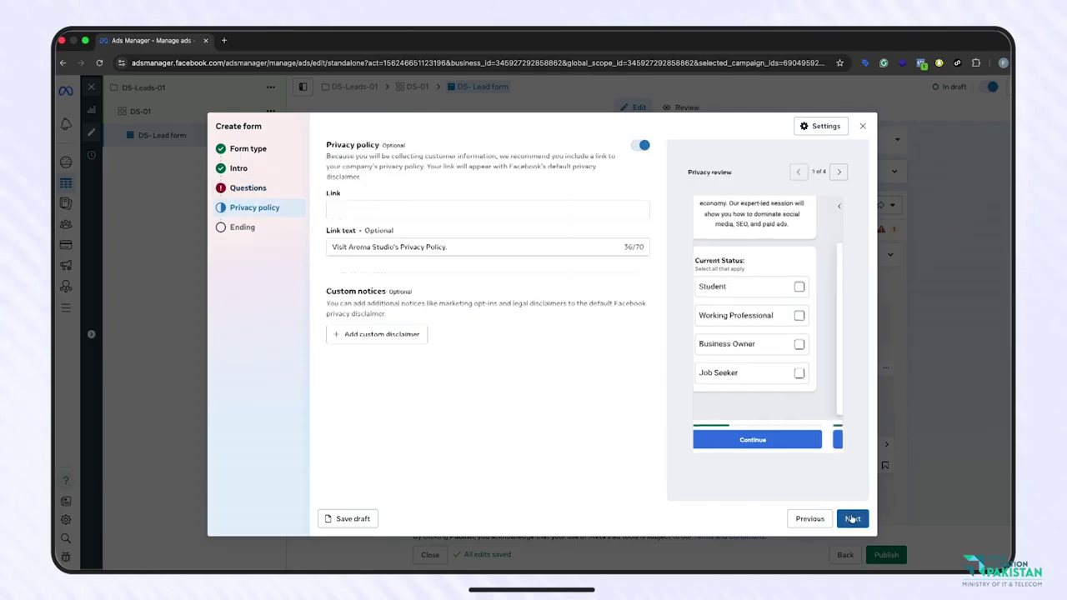
pyautogui.click(851, 518)
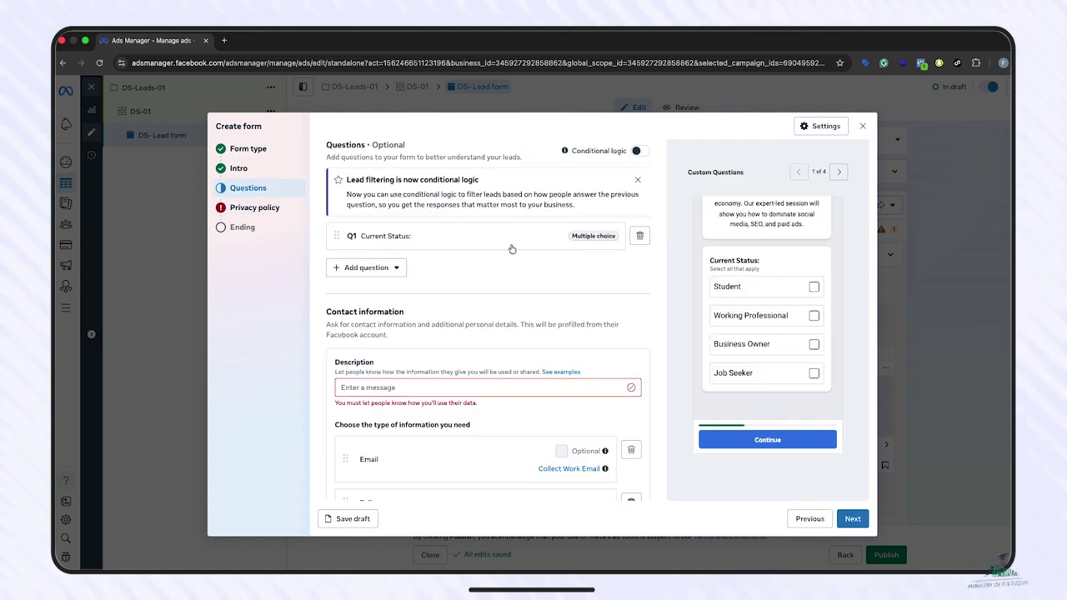
# Set the contact description to "Master the skills that drive the modern economy. Our expert-led session will show you how to dominate social media, SEO, and paid ads.".
pyautogui.click(398, 388)
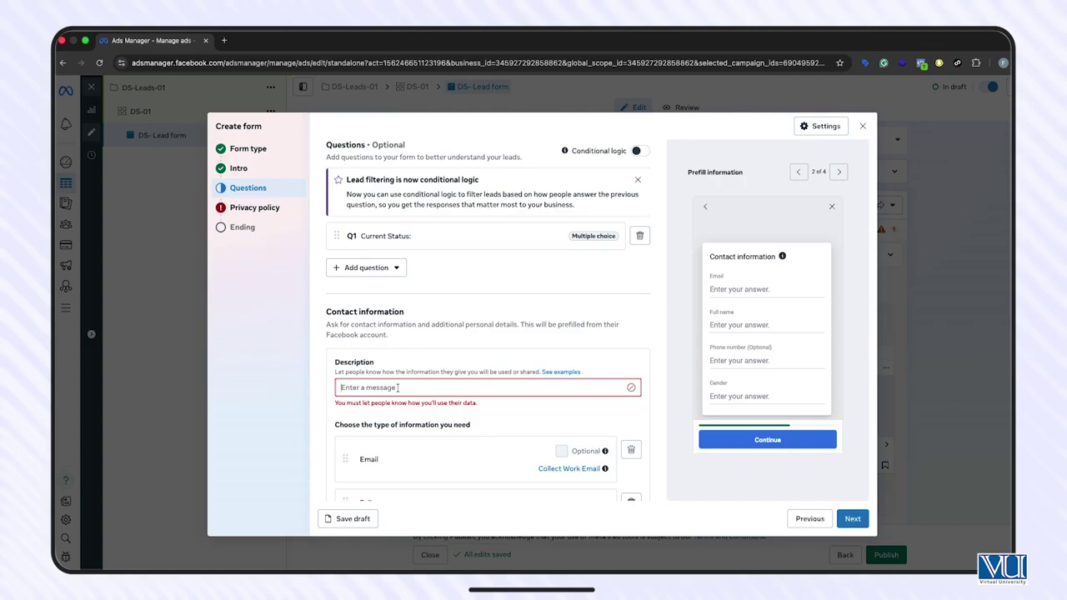
pyautogui.write('Master the skills that drive the modern economy. Our expert-led session will show you how to dominate social media, SEO, and paid ads.')
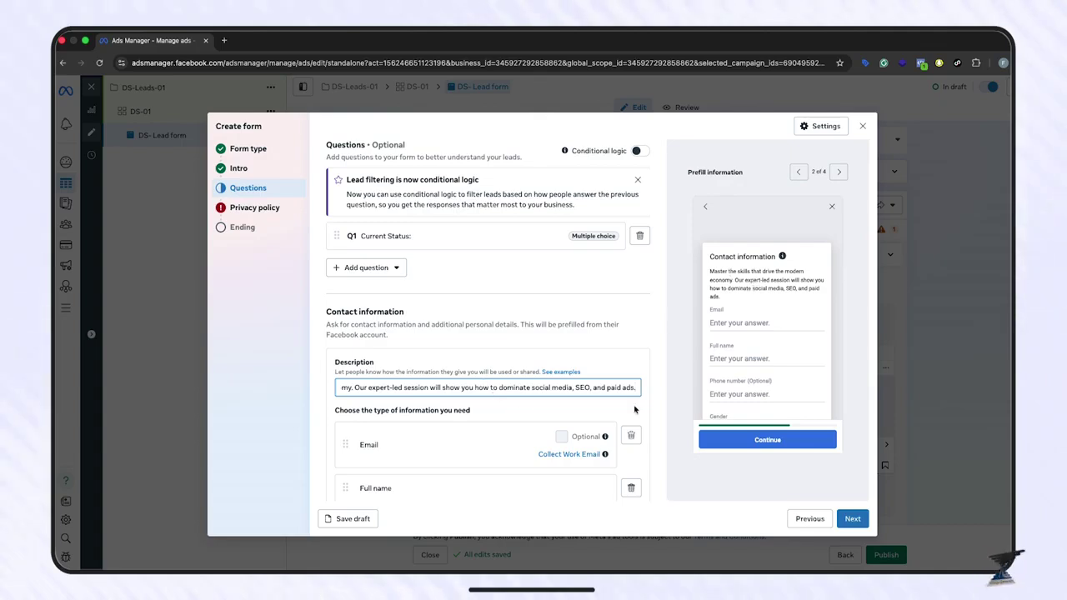
pyautogui.scroll(-3, 634, 408)
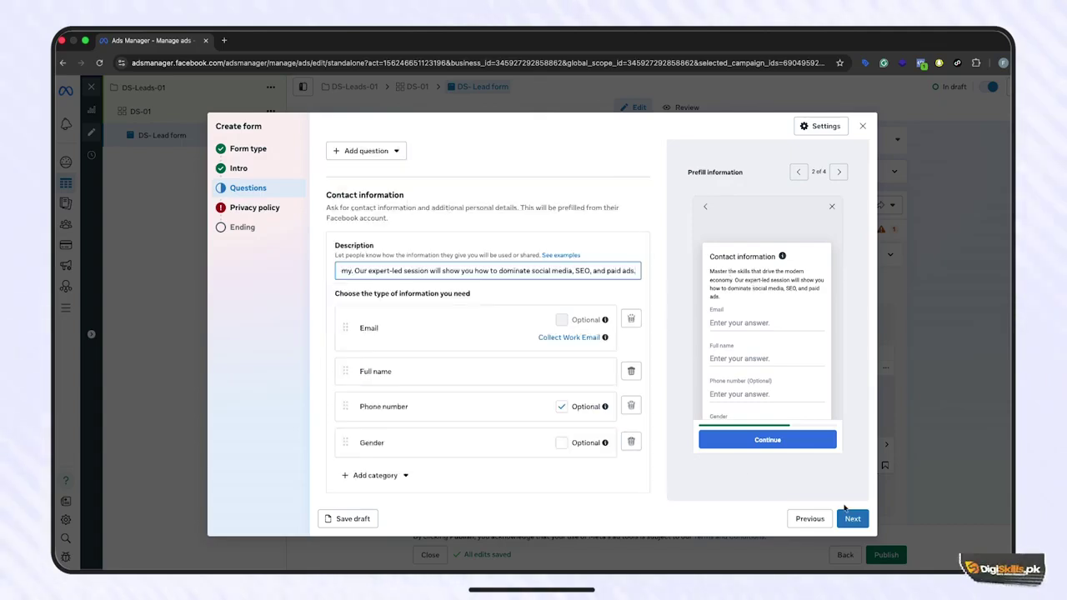
# Turn off the form's optional privacy policy and continue to the ending message.
pyautogui.click(851, 519)
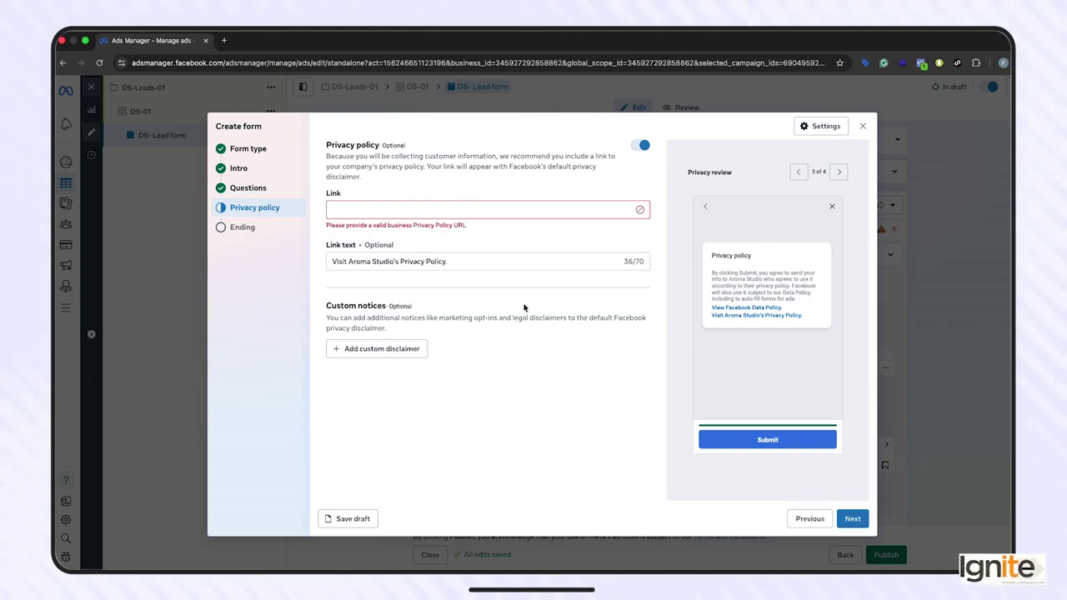
pyautogui.click(632, 148)
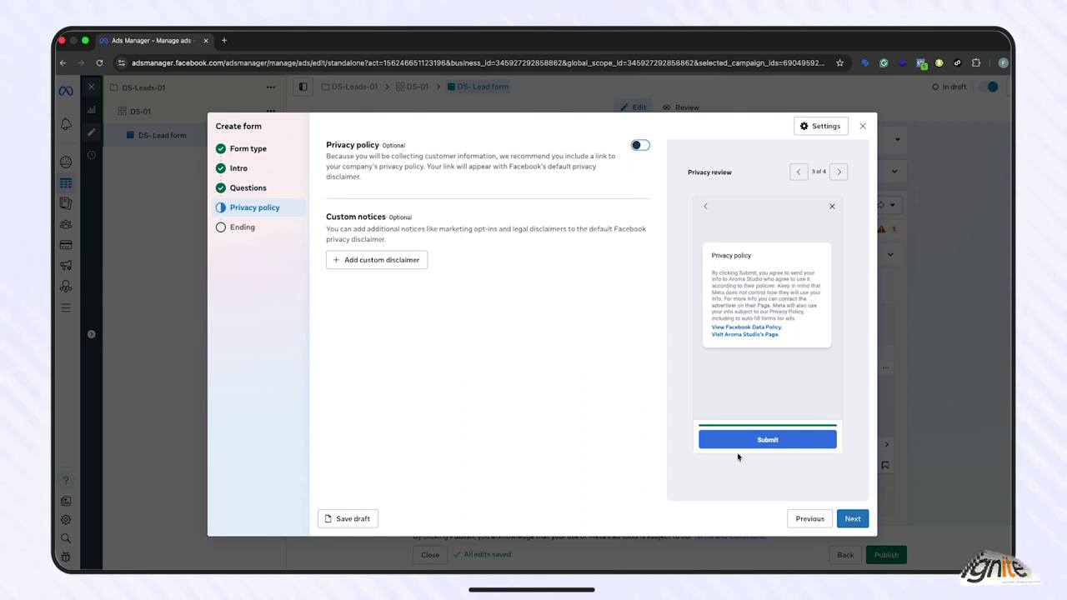
pyautogui.click(851, 518)
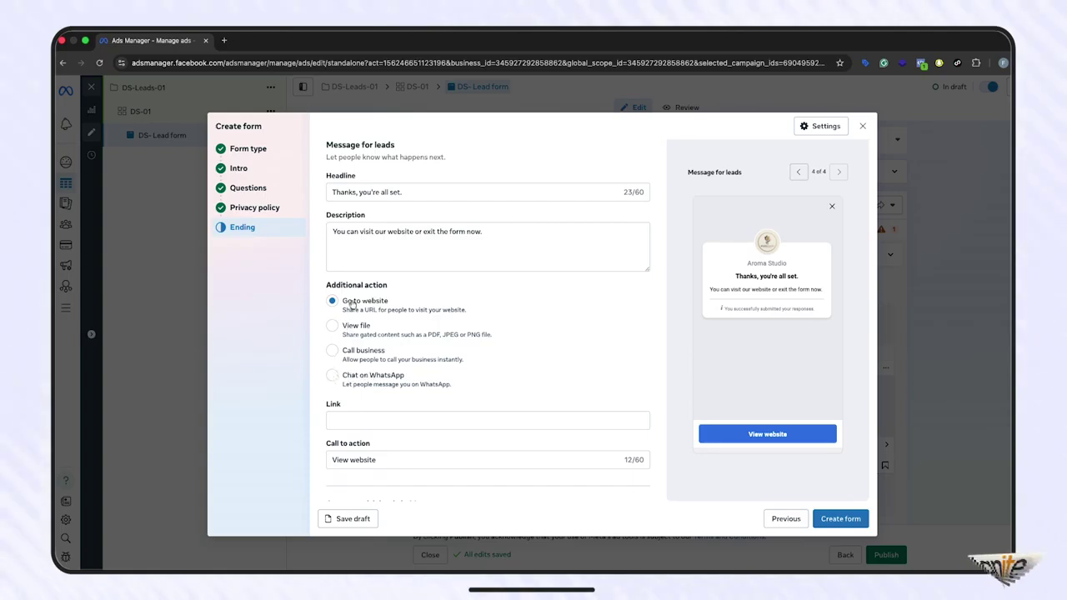
# Set the ending message's website link to "digiskills.pk" and create the form.
pyautogui.scroll(-1, 428, 376)
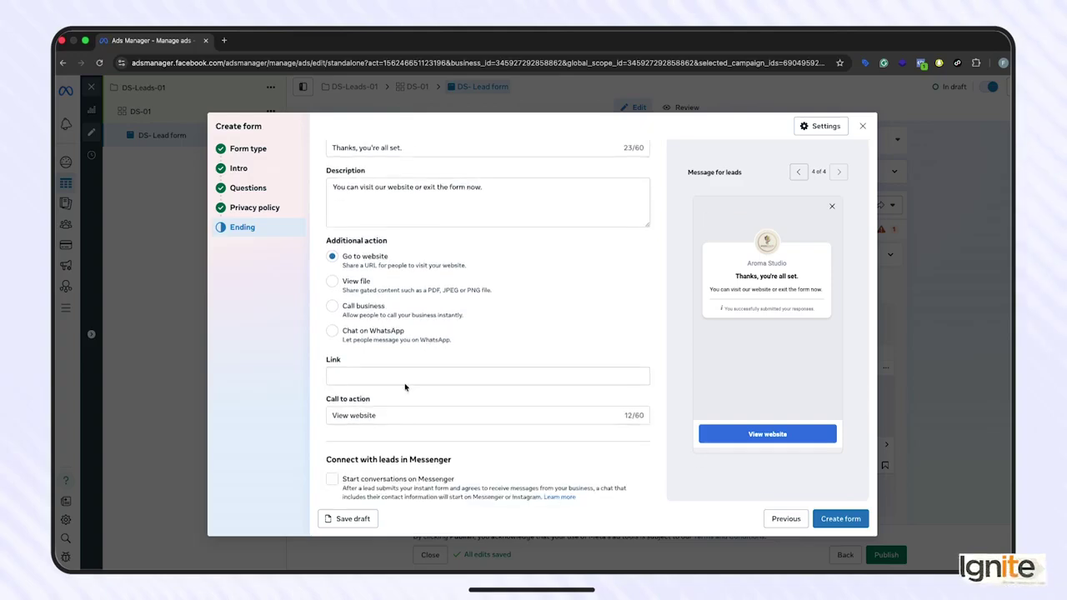
pyautogui.click(400, 378)
pyautogui.write('digiskills.pk')
pyautogui.click(408, 398)
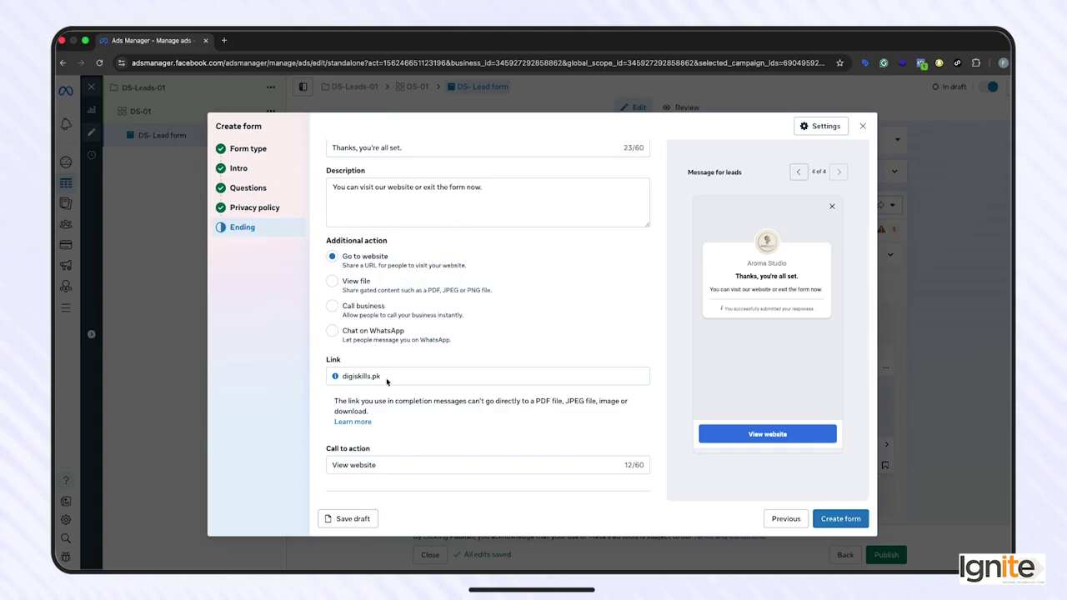
pyautogui.scroll(-1, 412, 442)
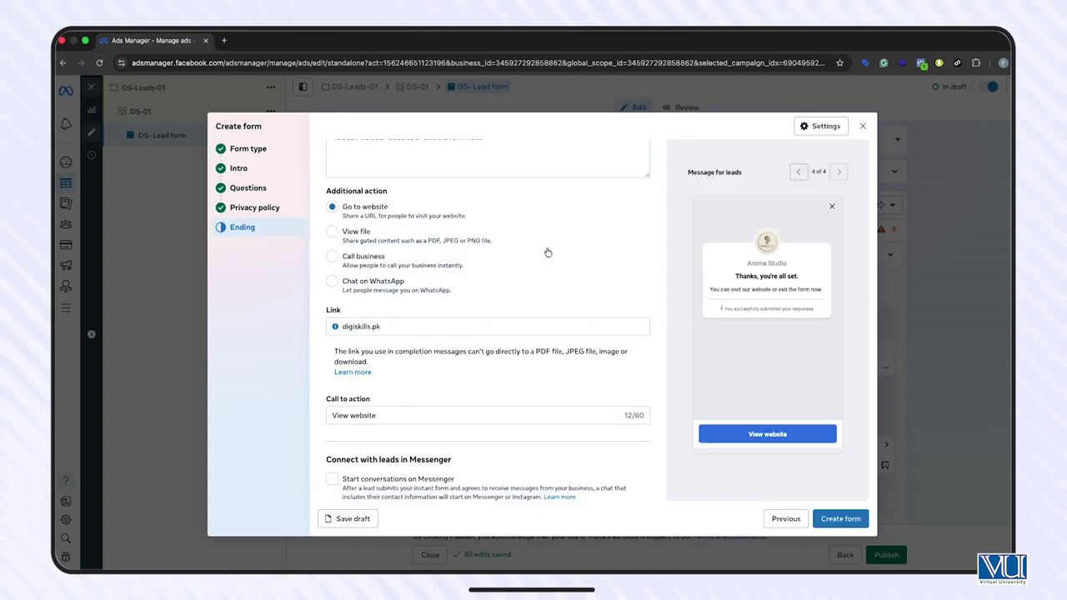
pyautogui.click(837, 525)
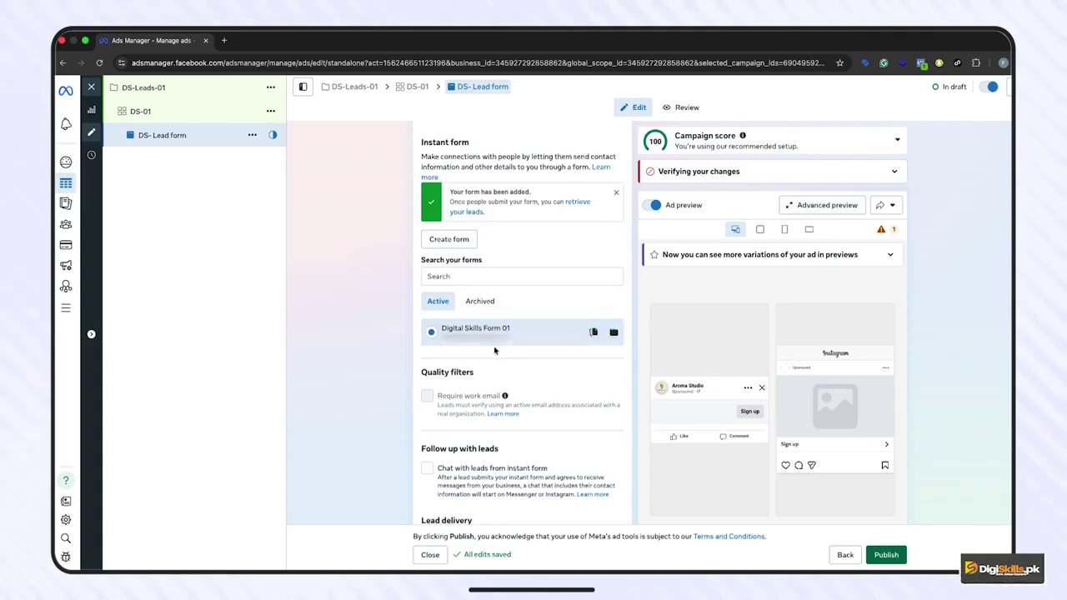
# Set up an image creative for the ad, choosing its image and continuing to the media crops for placements.
pyautogui.scroll(-3, 494, 350)
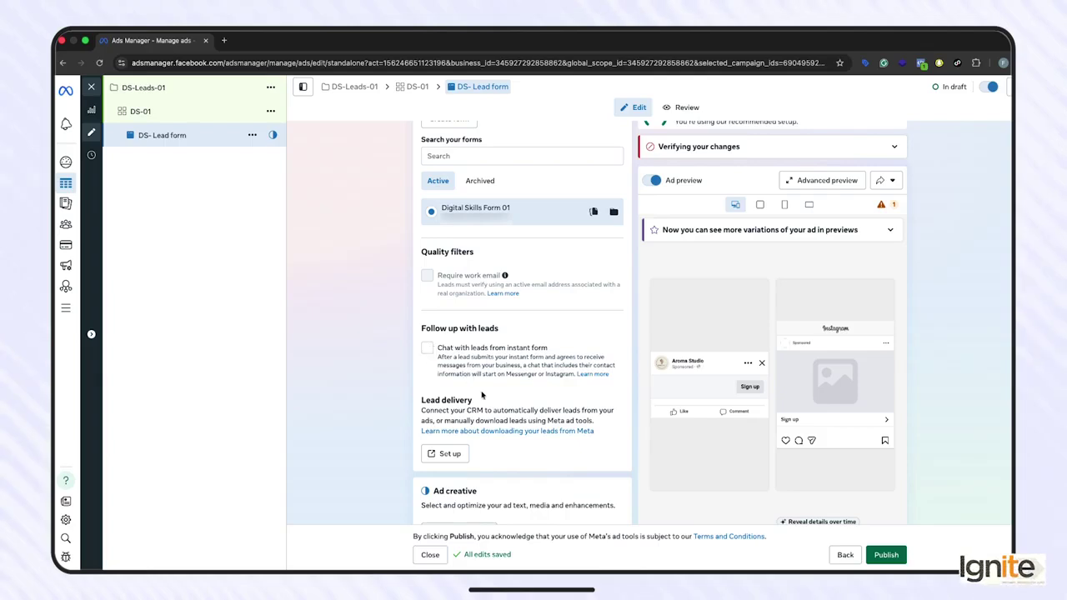
pyautogui.scroll(-1, 482, 395)
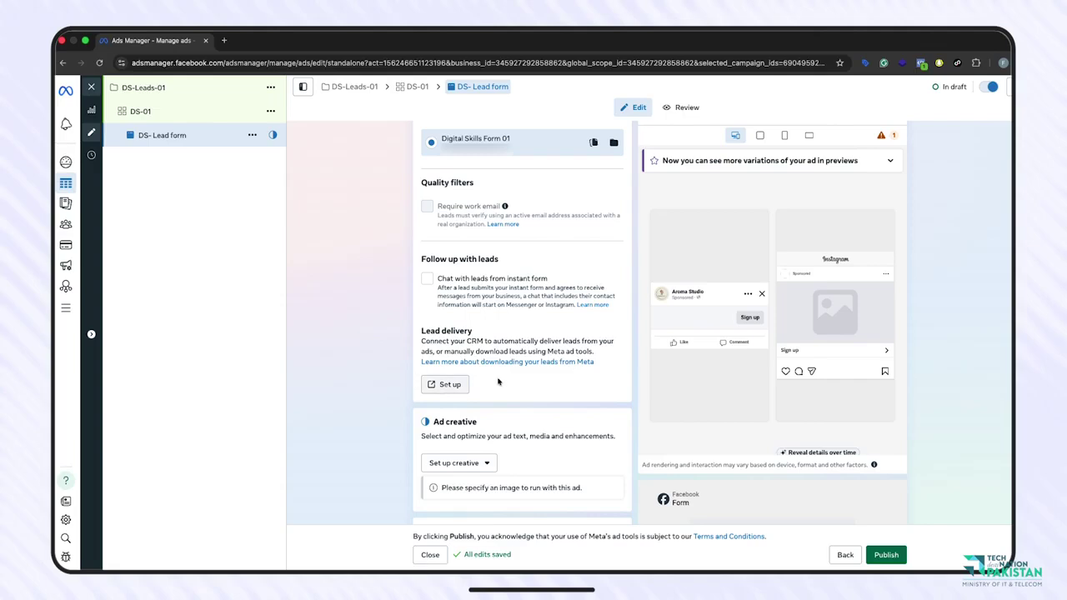
pyautogui.scroll(-2, 521, 396)
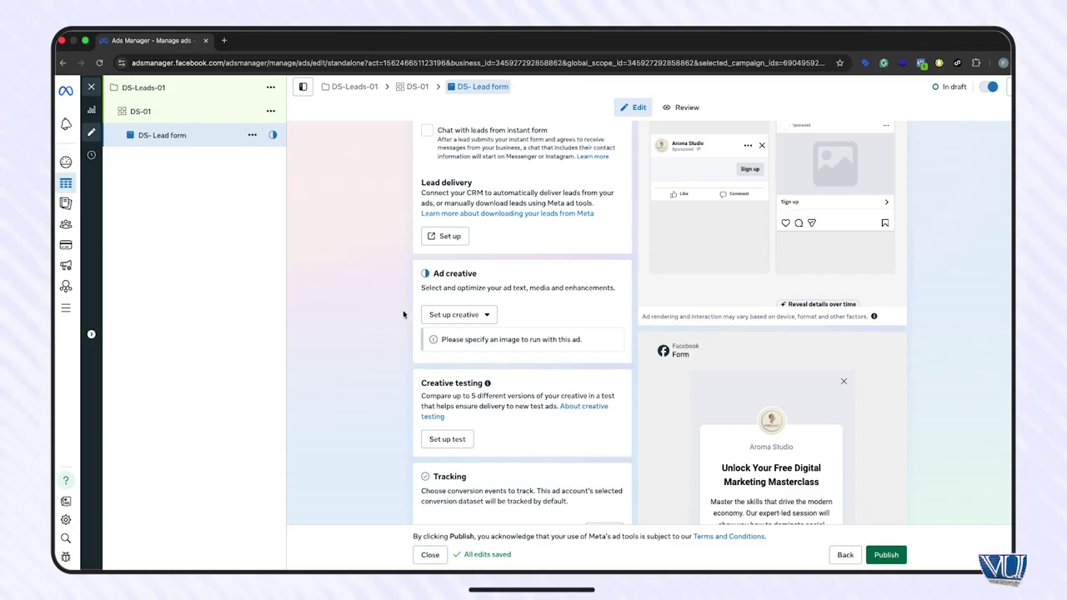
pyautogui.click(464, 314)
pyautogui.click(441, 339)
pyautogui.click(905, 167)
pyautogui.doubleClick(406, 292)
pyautogui.click(914, 566)
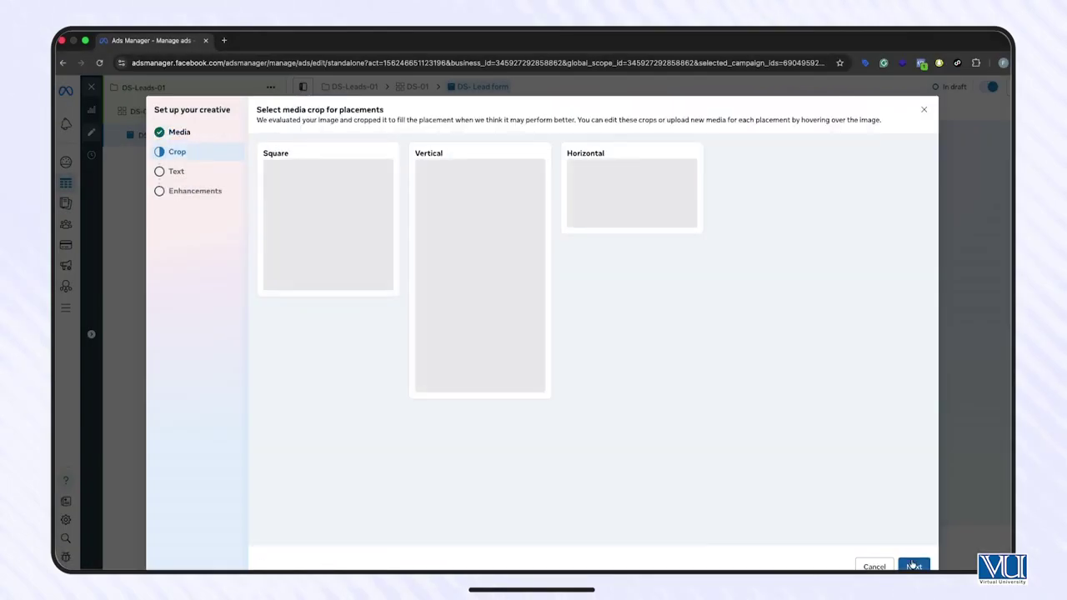
# Set the primary text to "Master the skills that drive the modern economy. Our expert-led session will show you how to dominate social media, SEO, and paid ads.".
pyautogui.click(914, 567)
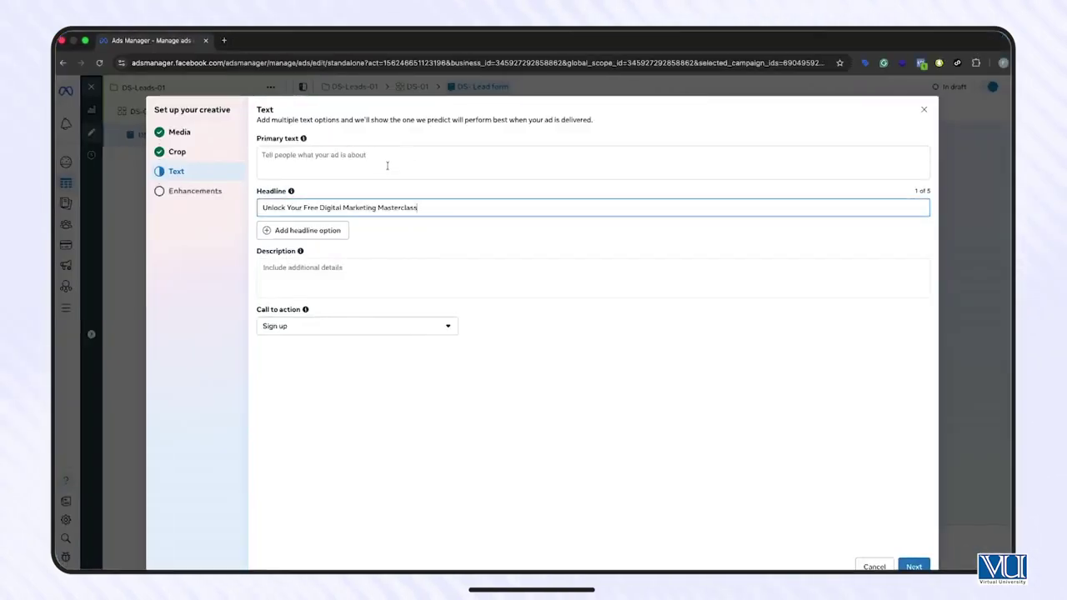
pyautogui.write('Master the skills that drive the modern economy. Our expert-led session will show you how to dominate social media, SEO, and paid ads.')
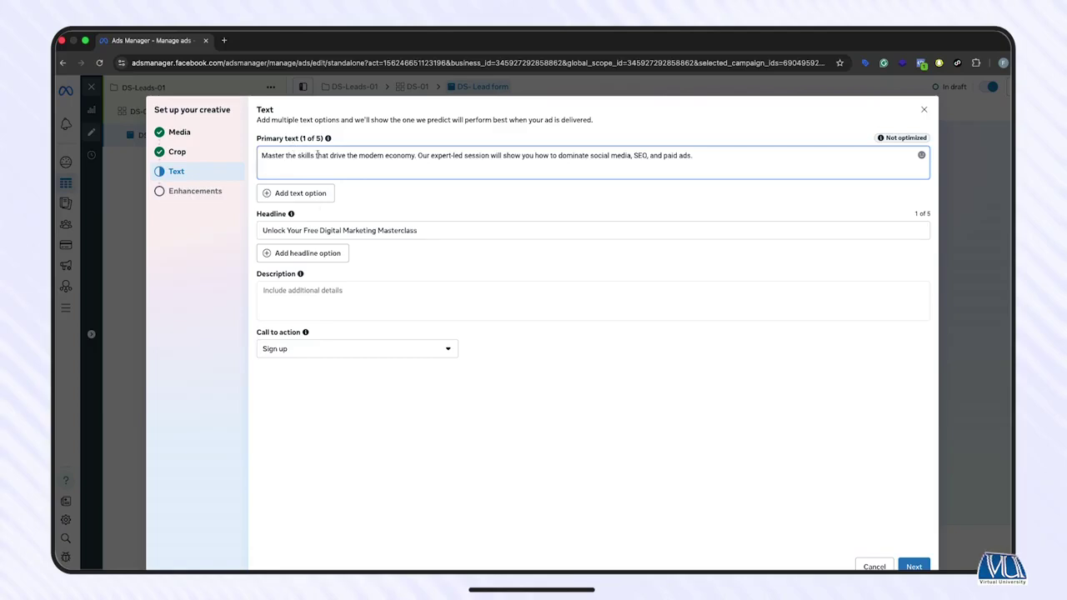
# Keep "Sign up" as the ad's call to action and finish the creative setup with the default Advantage+ enhancements.
pyautogui.click(341, 353)
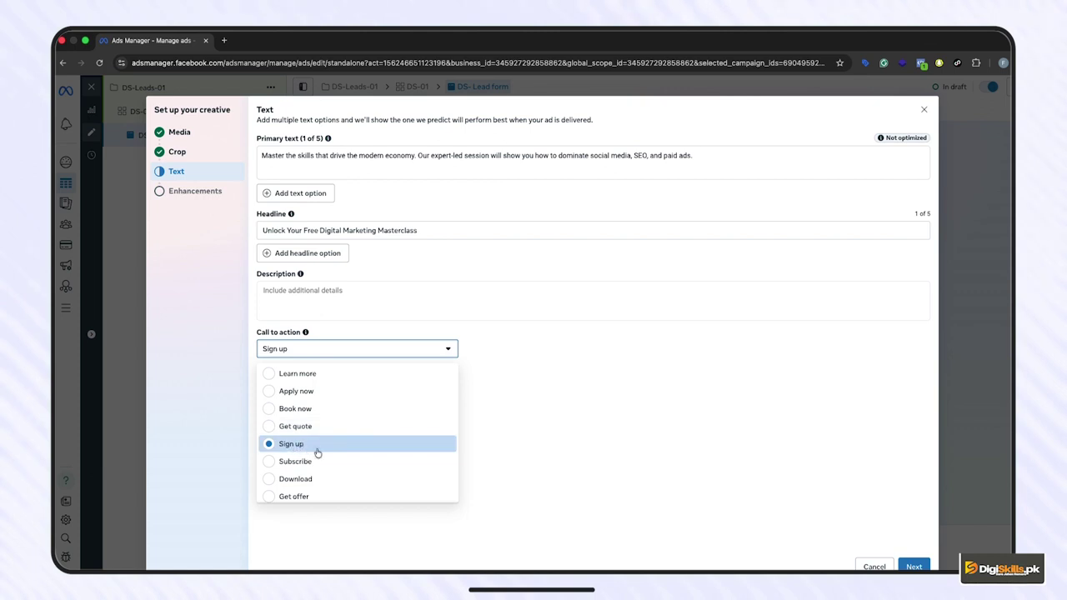
pyautogui.click(490, 460)
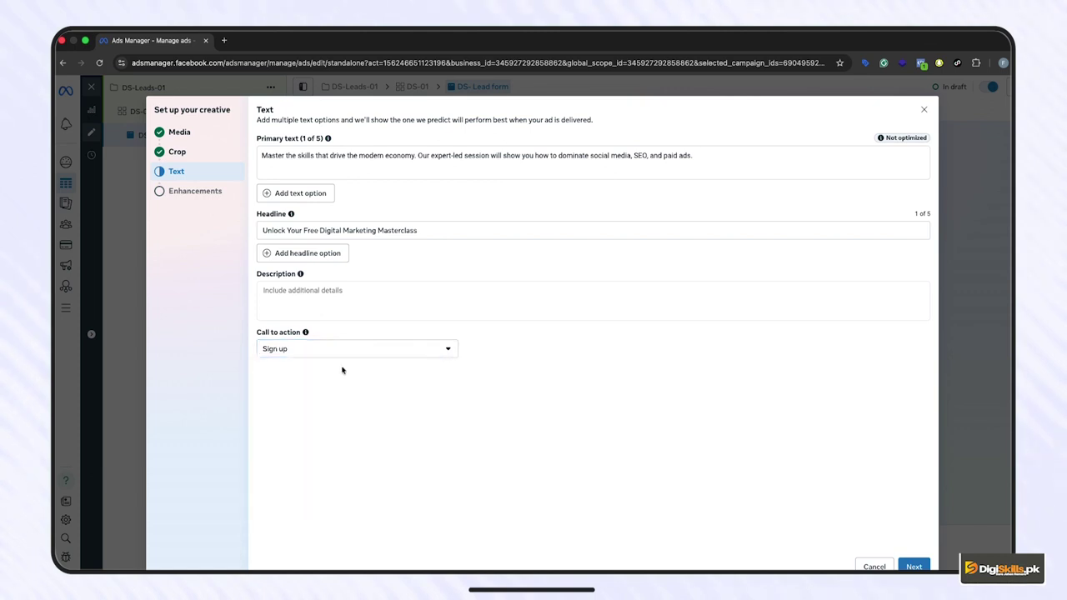
pyautogui.click(912, 566)
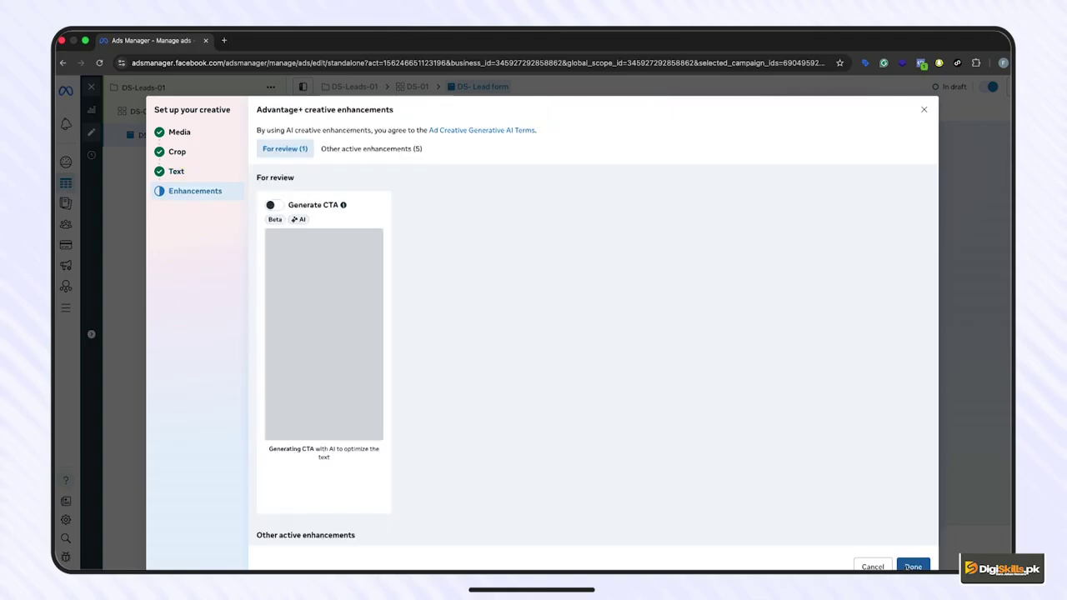
pyautogui.click(913, 566)
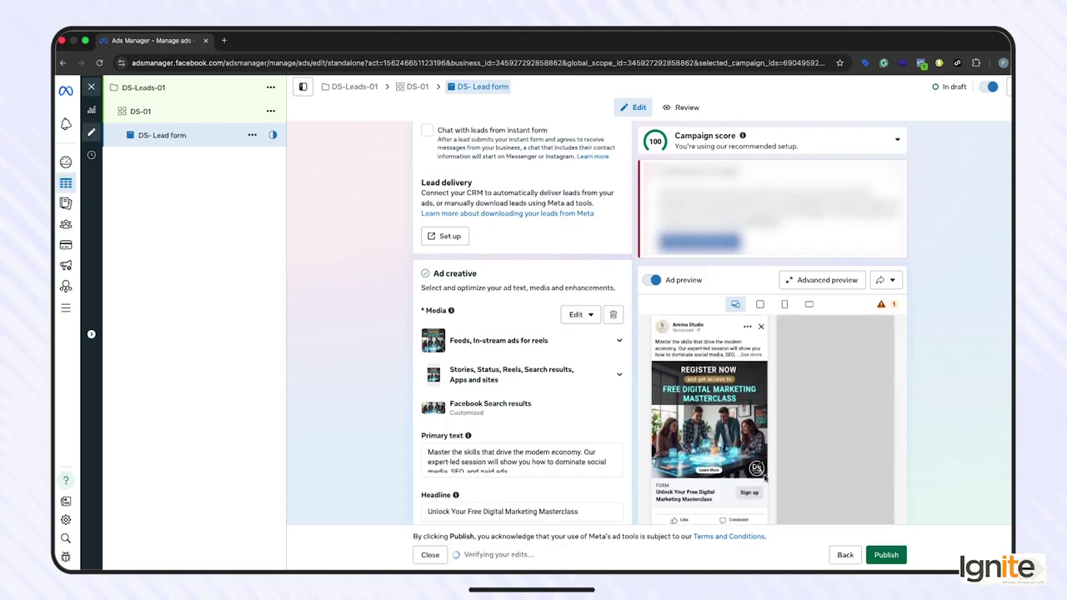
pyautogui.scroll(-7, 606, 428)
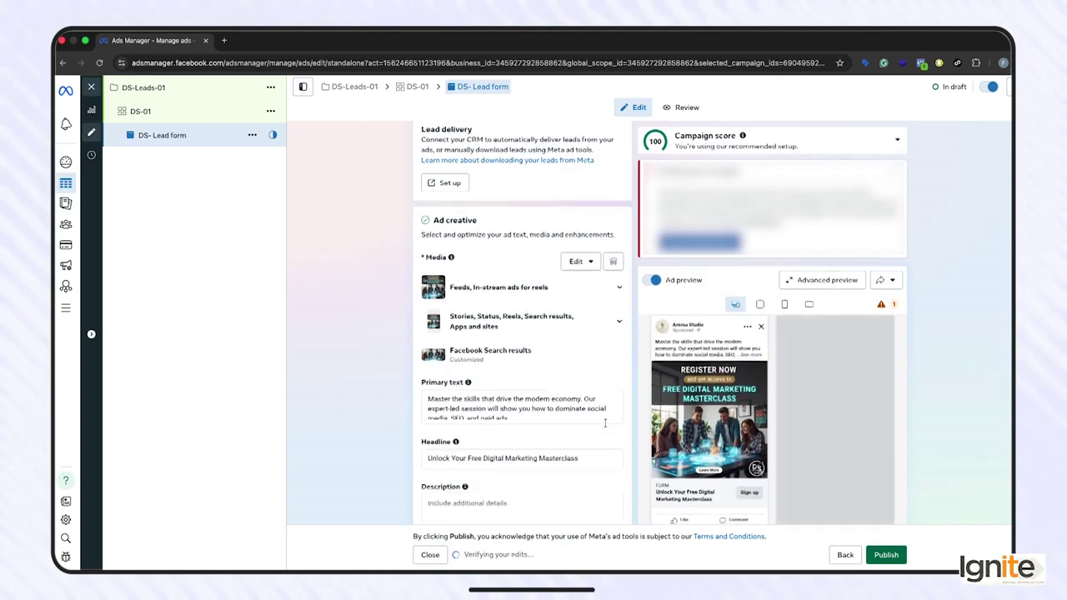
pyautogui.scroll(-6, 606, 427)
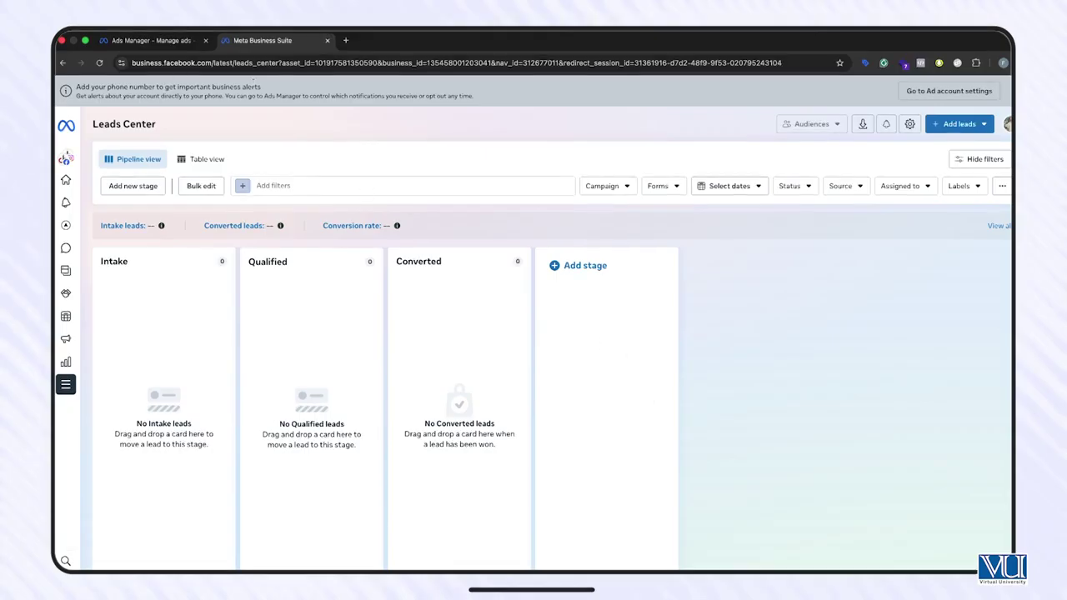
# In Meta Business Suite, find Leads Center among all the tools for engaging the audience and open it.
pyautogui.moveTo(77, 350)
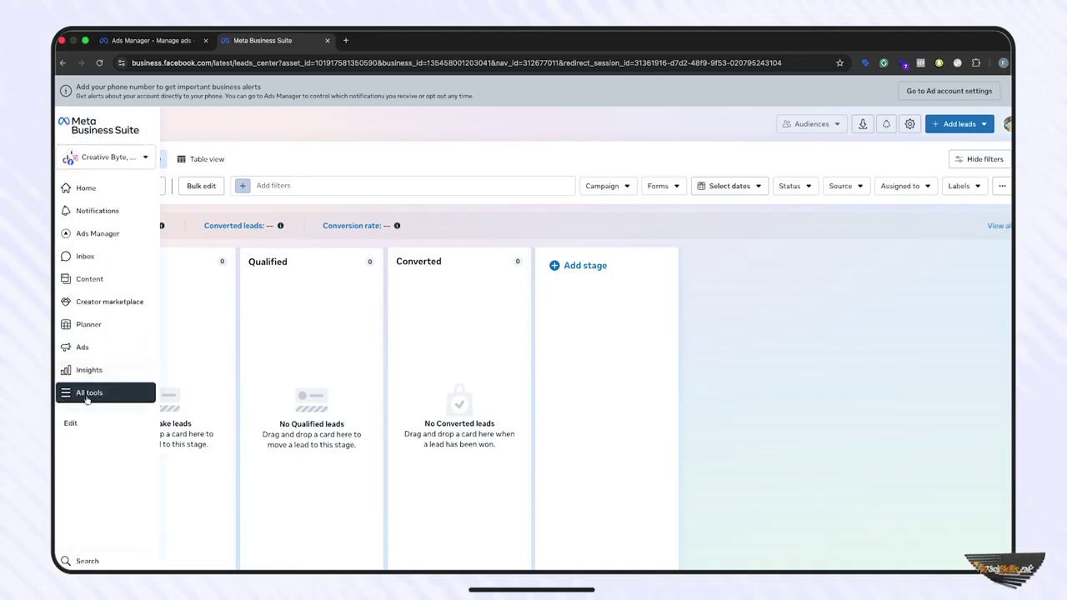
pyautogui.click(82, 398)
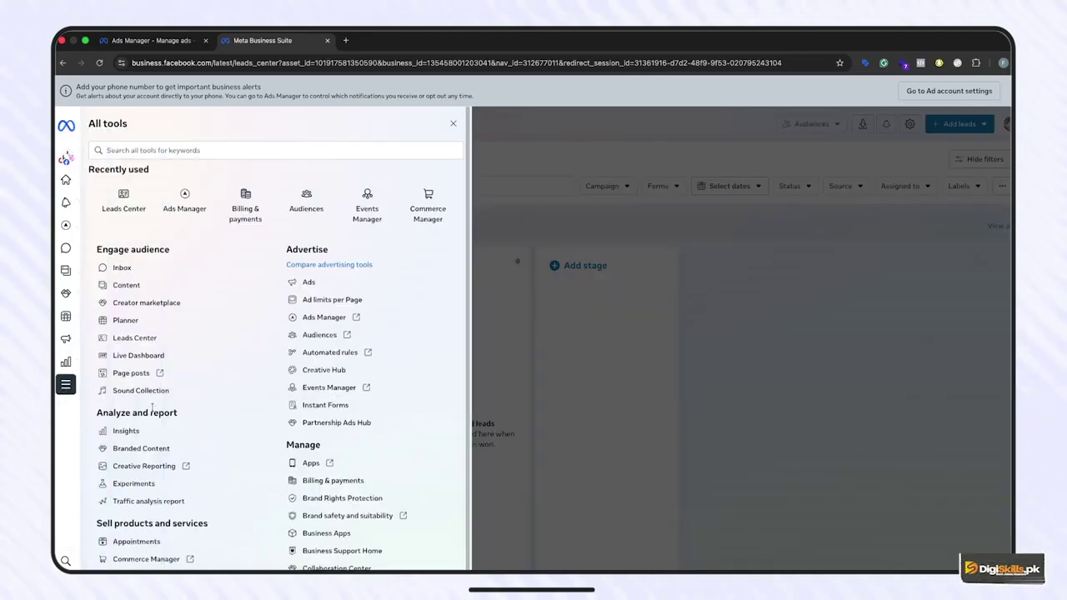
pyautogui.scroll(-1, 152, 408)
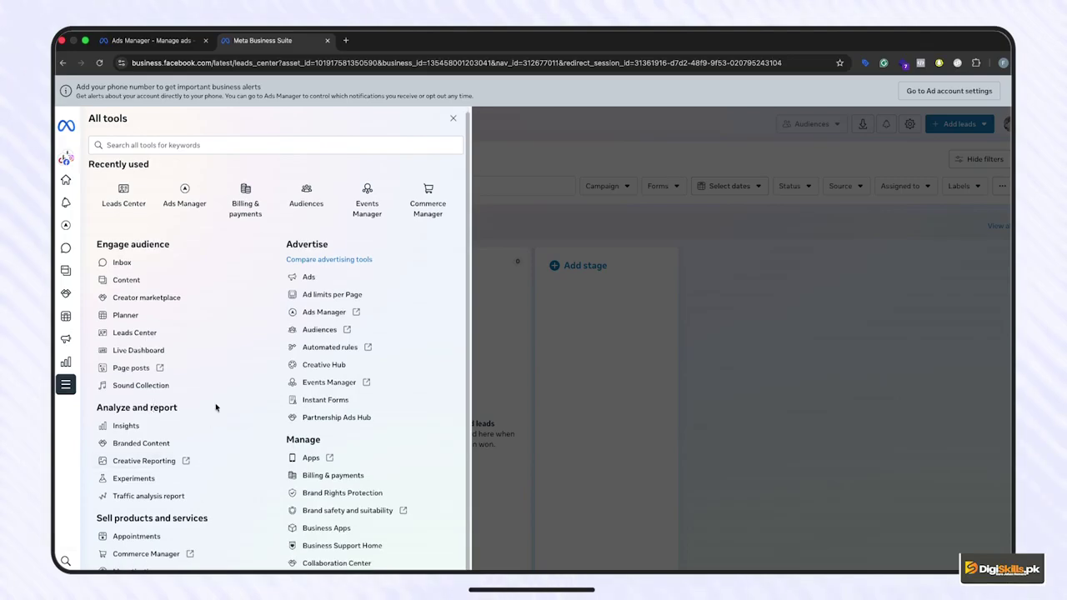
pyautogui.scroll(-2, 215, 407)
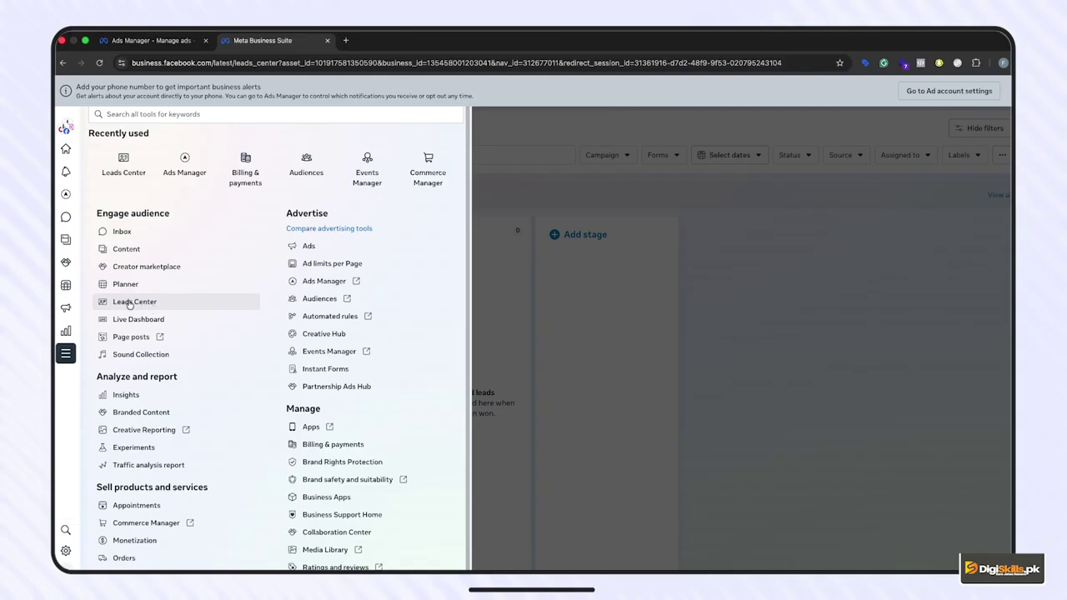
pyautogui.click(129, 303)
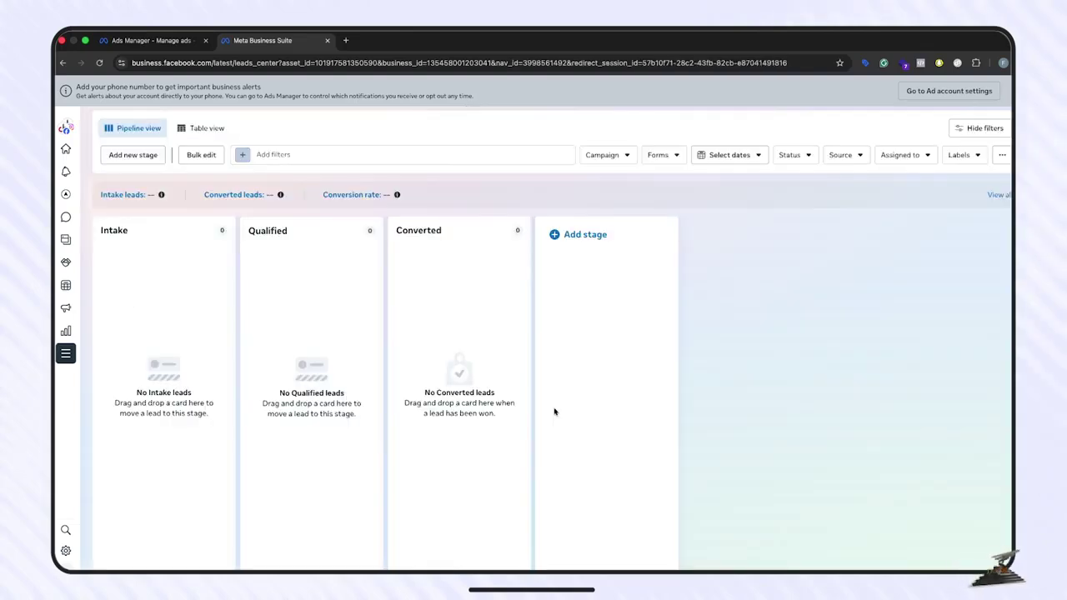